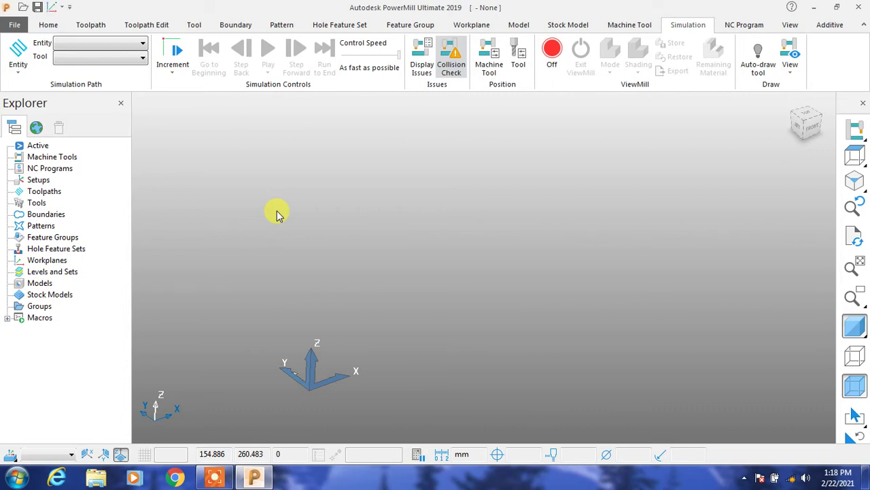
# Step: Switch the ribbon from the Simulation tab to the Home tab
pyautogui.click(49, 25)
# Step: Preview the Model Area Clearance, Model Rest, Corner Clearance and Model Profile strategies, then cancel
pyautogui.click(296, 74)
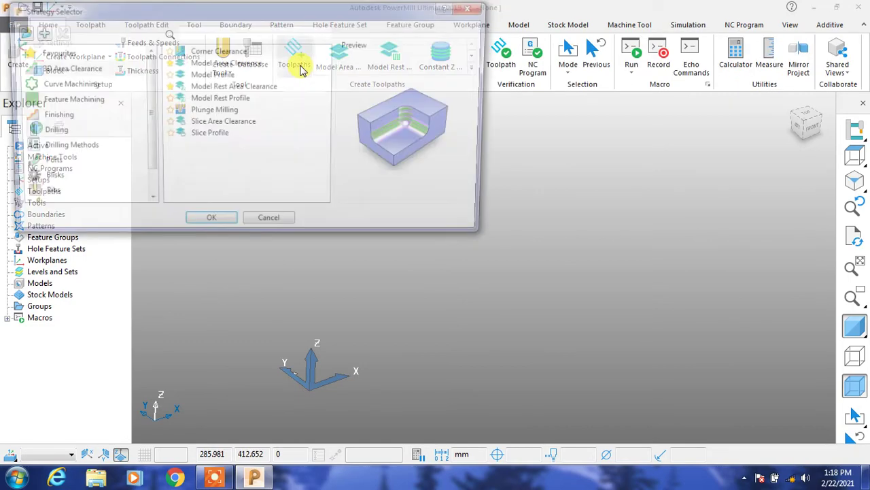
pyautogui.click(210, 64)
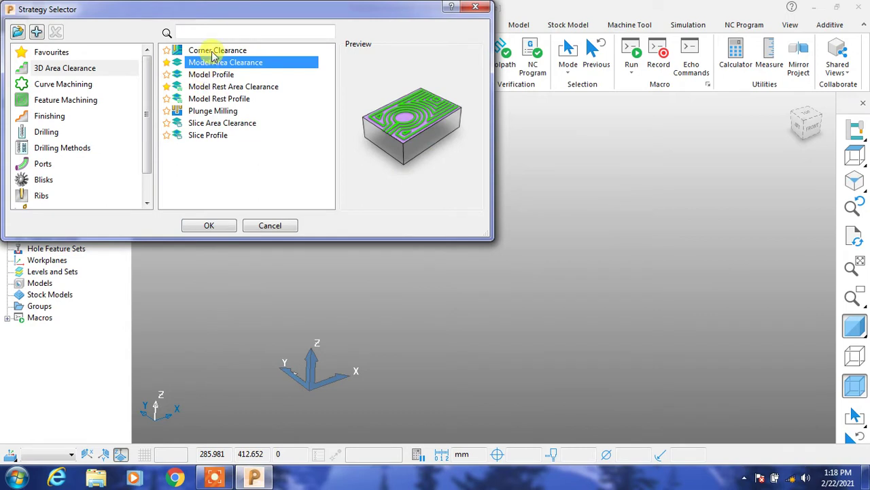
pyautogui.click(224, 88)
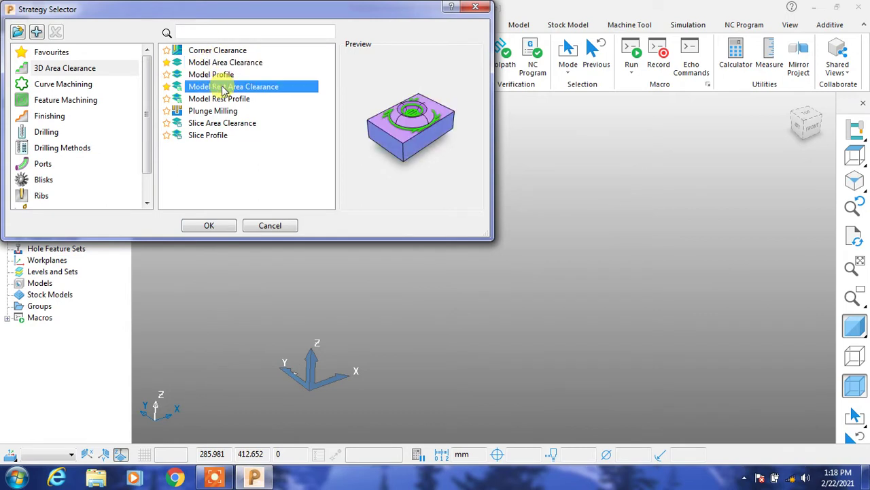
pyautogui.click(210, 53)
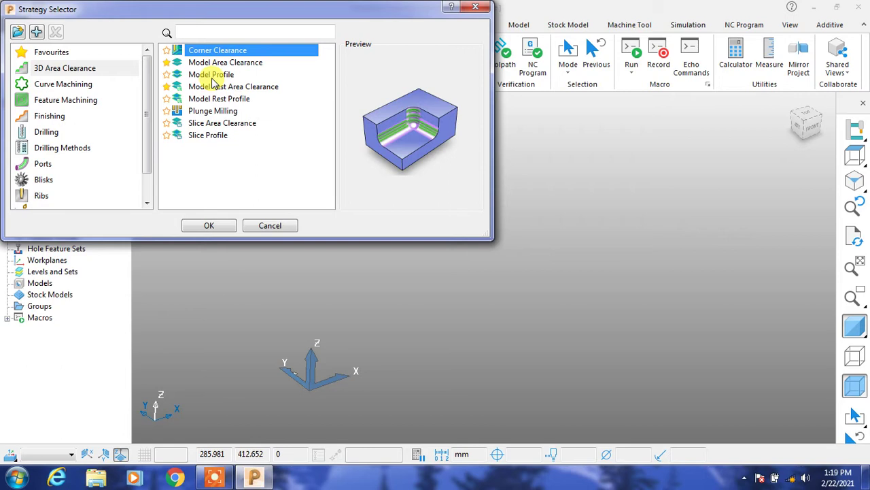
pyautogui.click(204, 76)
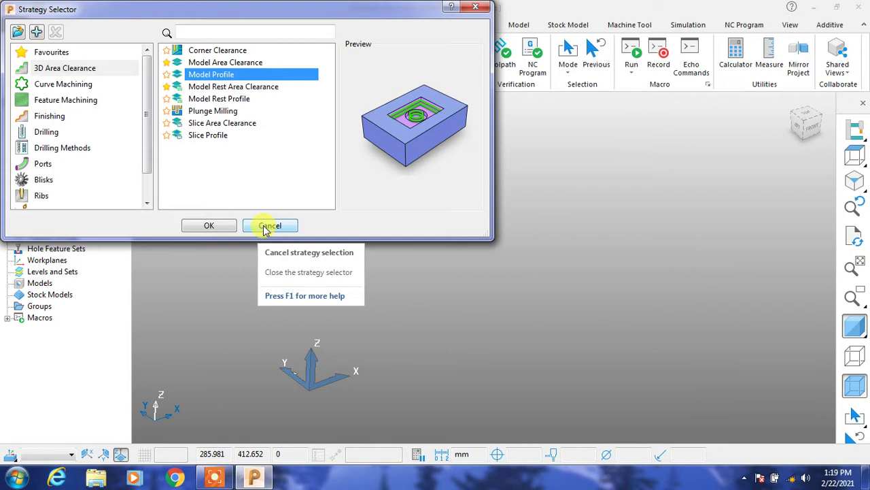
pyautogui.click(266, 229)
# Step: Import the 4.dgk model from the parts folder through File > Import > Model
pyautogui.click(16, 25)
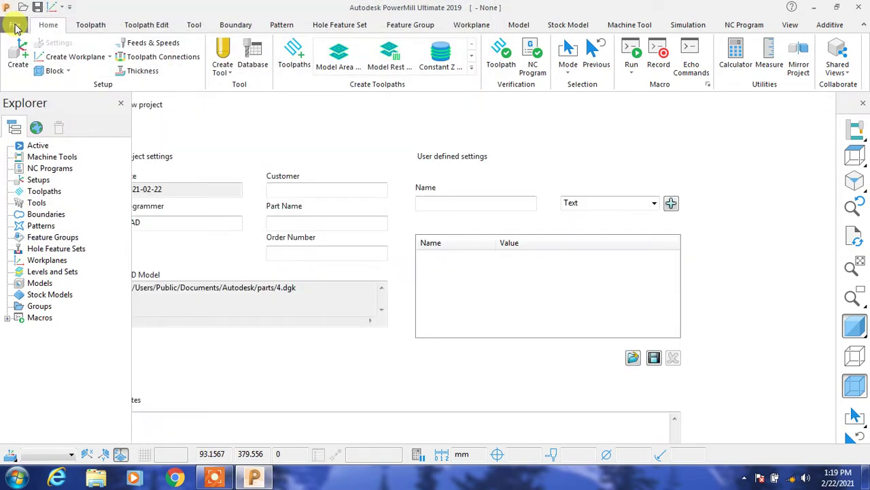
pyautogui.click(26, 148)
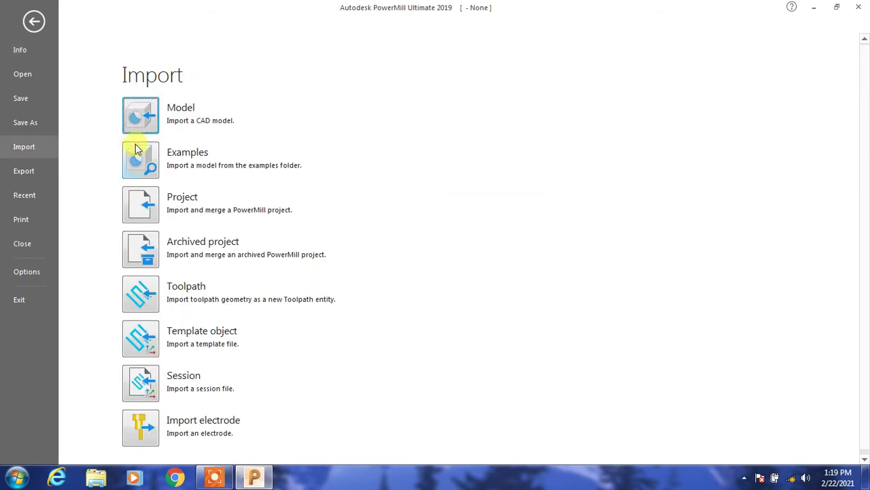
pyautogui.click(150, 123)
pyautogui.scroll(-3, 577, 249)
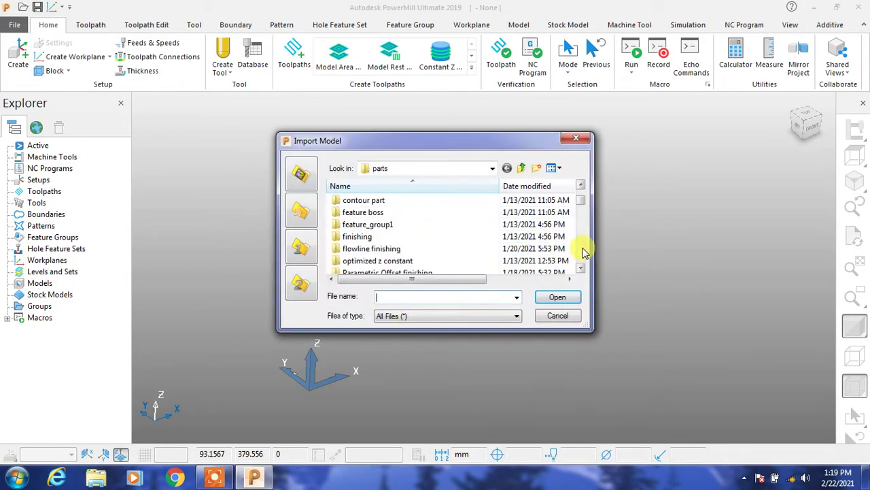
pyautogui.scroll(-3, 583, 251)
pyautogui.scroll(-4, 583, 250)
pyautogui.scroll(2, 583, 207)
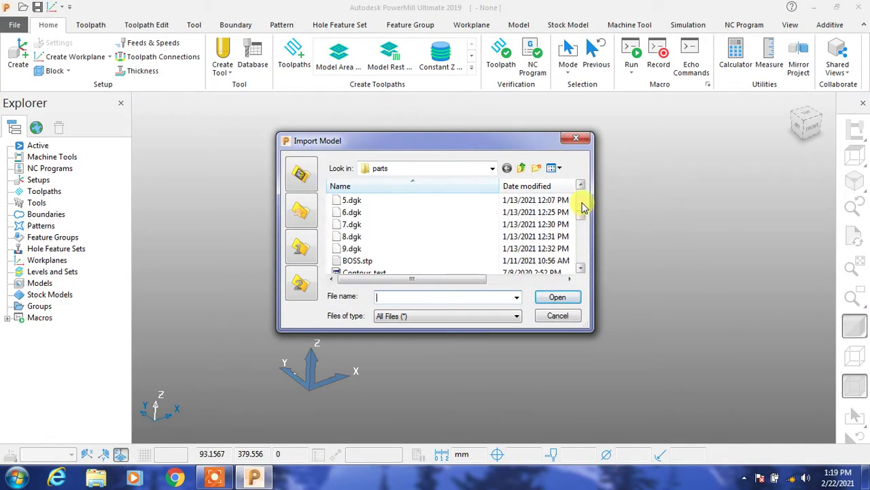
pyautogui.click(581, 186)
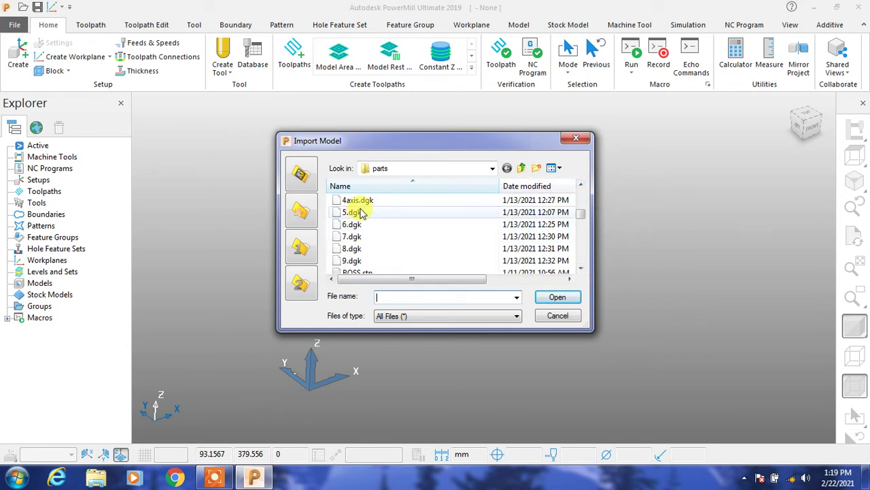
pyautogui.click(581, 186)
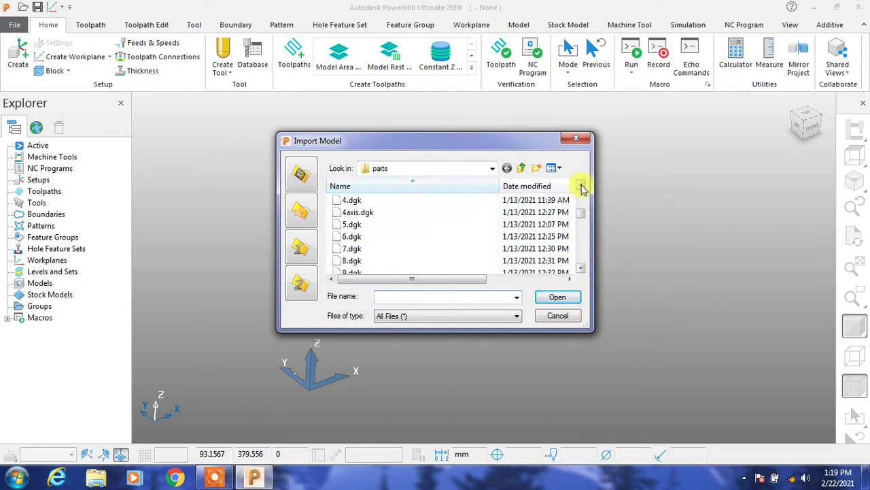
pyautogui.click(381, 203)
pyautogui.doubleClick(381, 204)
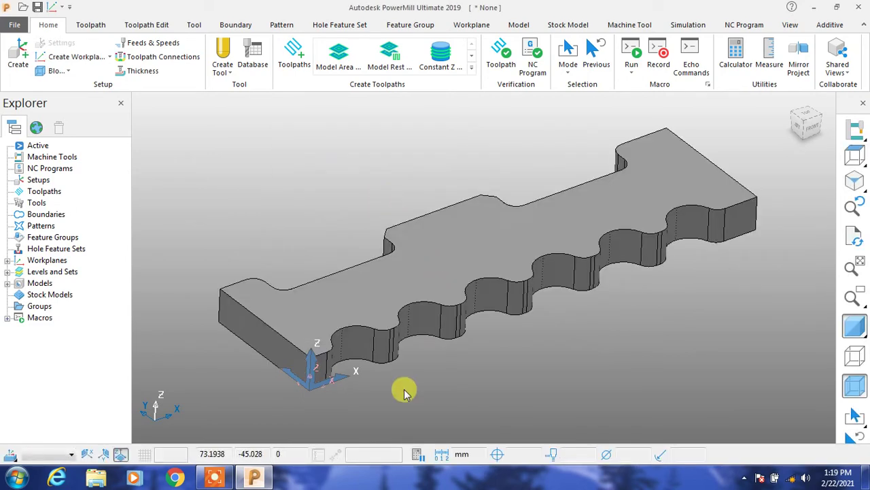
pyautogui.scroll(2, 451, 375)
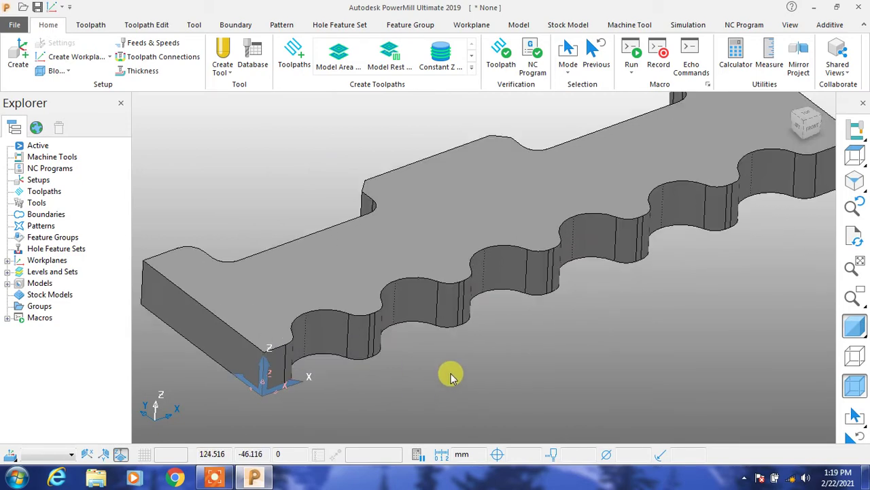
pyautogui.scroll(-1, 452, 378)
pyautogui.moveTo(505, 265)
pyautogui.mouseDown(button='middle')
pyautogui.moveTo(476, 229)
pyautogui.moveTo(497, 330)
pyautogui.moveTo(490, 192)
pyautogui.mouseUp(button='middle')
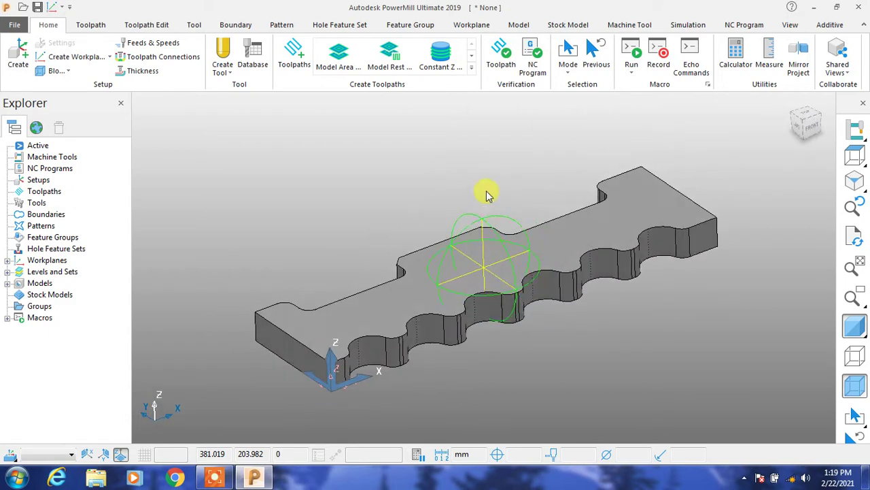
pyautogui.moveTo(306, 284)
pyautogui.mouseDown(button='middle')
pyautogui.moveTo(540, 279)
pyautogui.moveTo(641, 245)
pyautogui.mouseUp(button='middle')
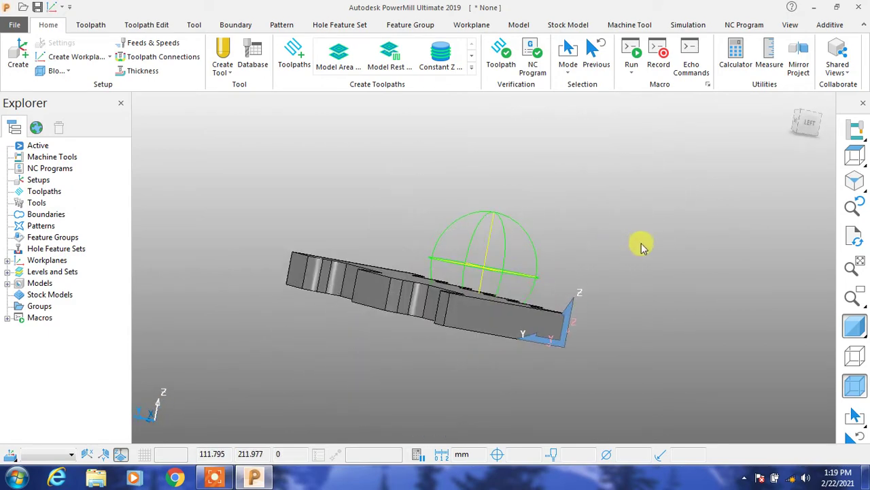
pyautogui.moveTo(300, 211)
pyautogui.mouseDown(button='middle')
pyautogui.moveTo(300, 267)
pyautogui.moveTo(378, 378)
pyautogui.moveTo(427, 348)
pyautogui.moveTo(485, 361)
pyautogui.moveTo(404, 384)
pyautogui.moveTo(380, 250)
pyautogui.moveTo(404, 237)
pyautogui.moveTo(439, 379)
pyautogui.mouseUp(button='middle')
pyautogui.scroll(2, 442, 382)
pyautogui.scroll(-3, 446, 380)
pyautogui.scroll(-1, 439, 401)
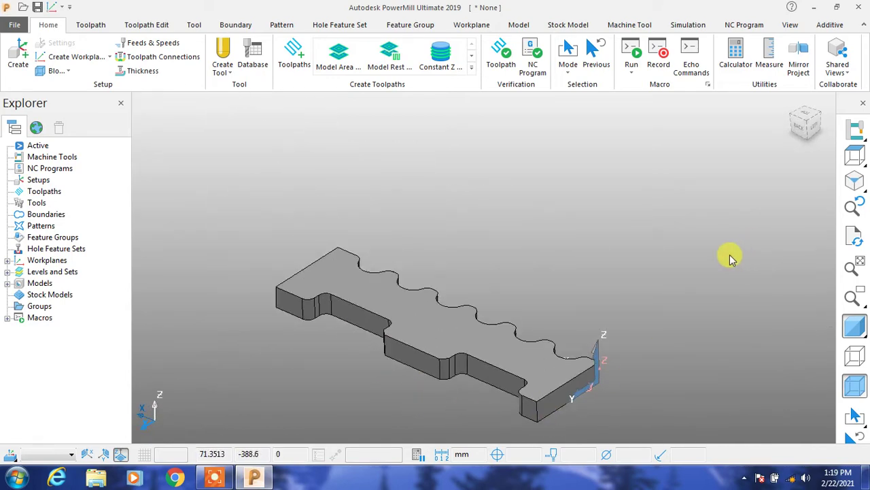
pyautogui.moveTo(670, 281)
pyautogui.mouseDown(button='middle')
pyautogui.moveTo(412, 213)
pyautogui.moveTo(435, 218)
pyautogui.mouseUp(button='middle')
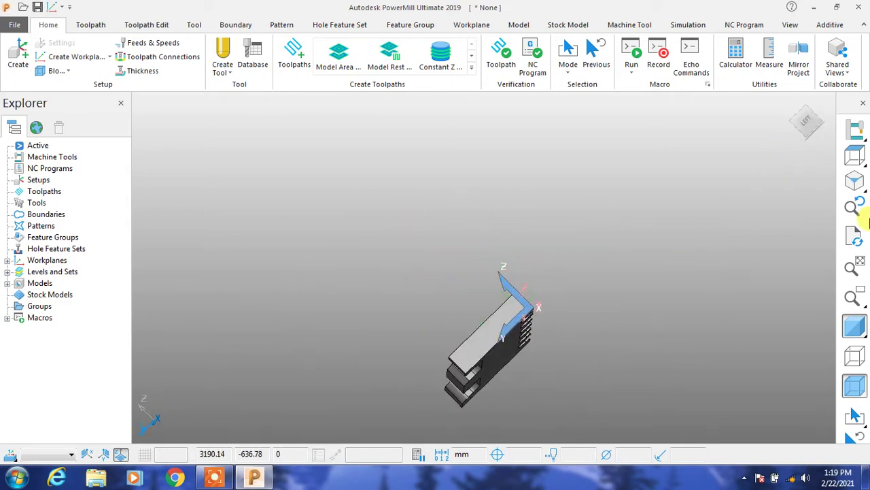
pyautogui.click(860, 264)
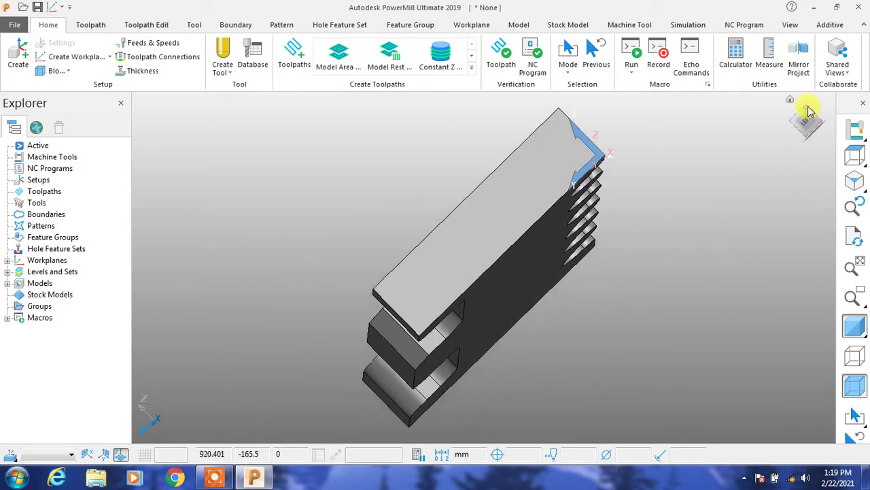
pyautogui.click(806, 112)
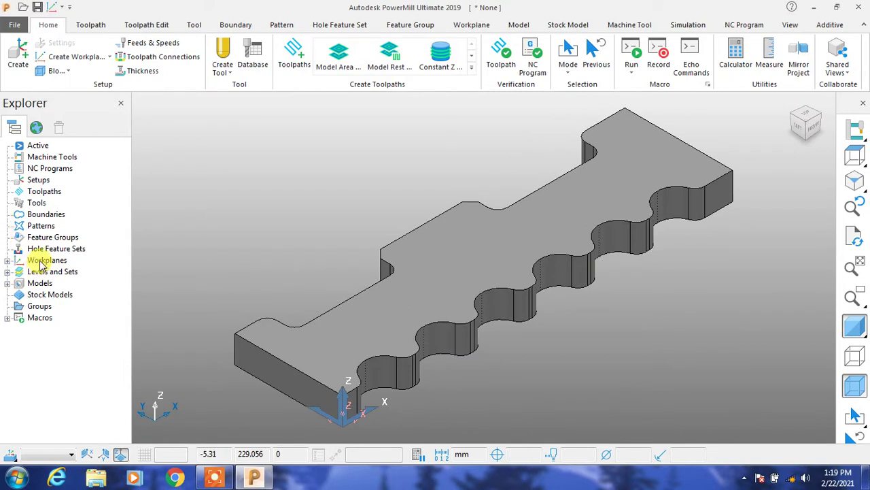
# Step: Calculate a 500 × 138.05682 × 35 box stock block from the model and accept it
pyautogui.click(68, 71)
pyautogui.click(75, 102)
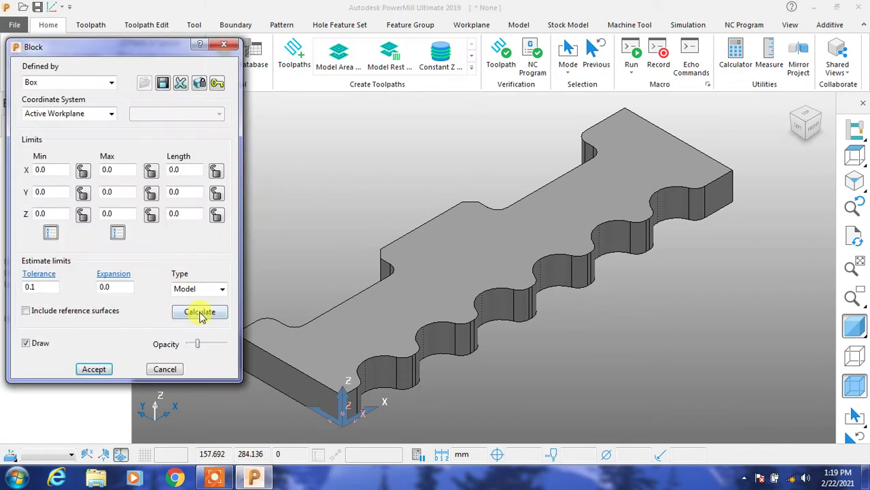
pyautogui.click(201, 312)
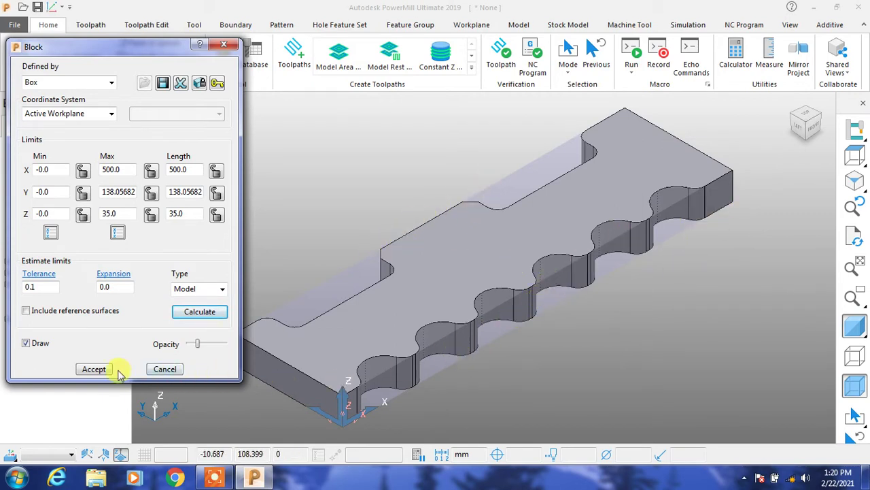
pyautogui.click(95, 370)
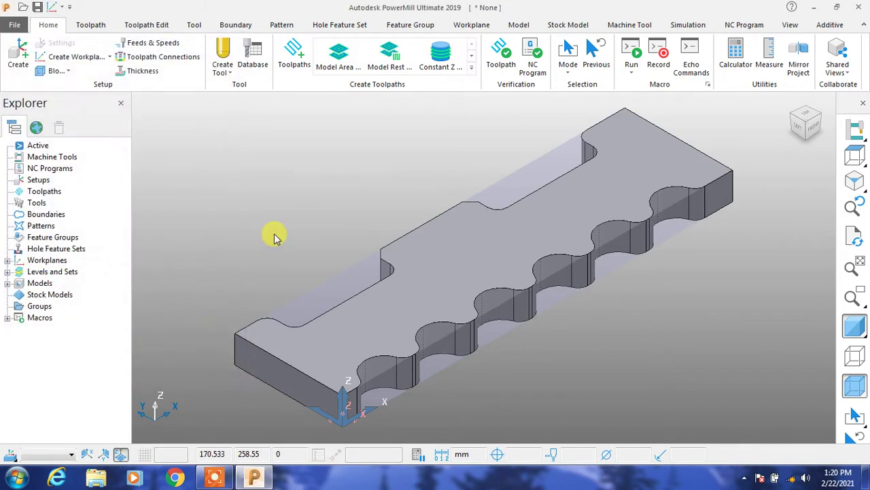
# Step: Create workplane 1 at the block's top centre and make it active
pyautogui.click(110, 57)
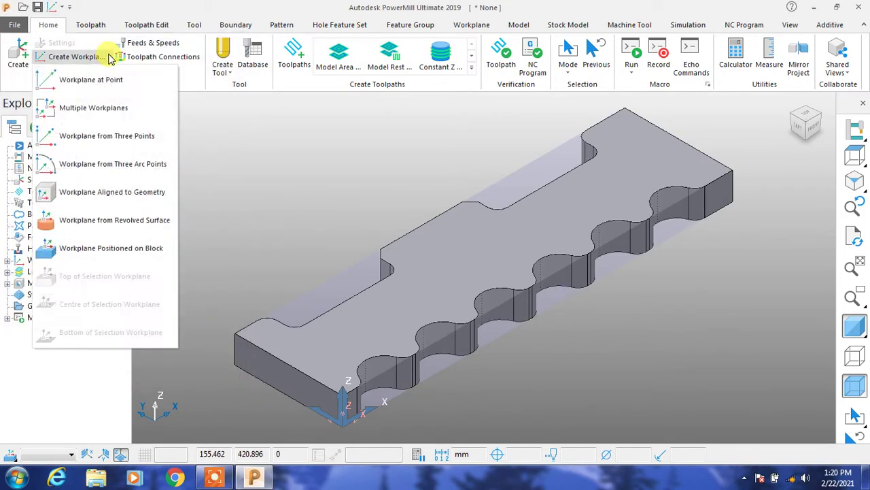
pyautogui.click(92, 256)
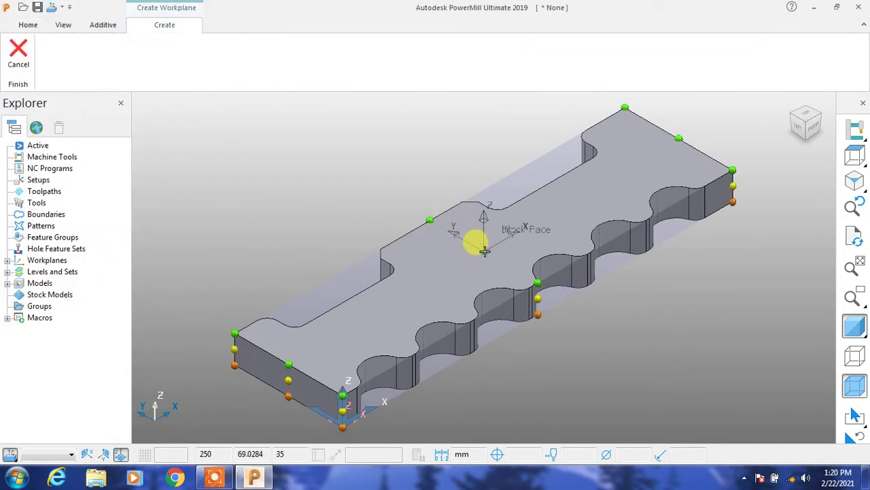
pyautogui.click(599, 310)
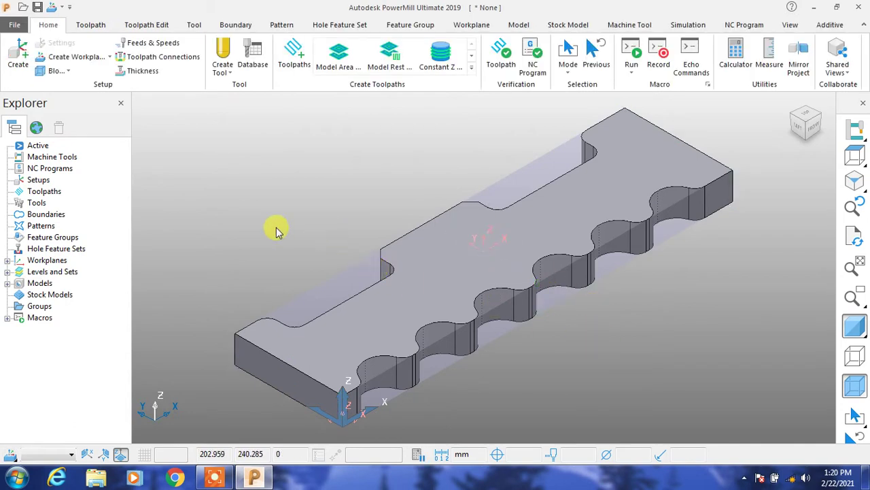
pyautogui.click(7, 260)
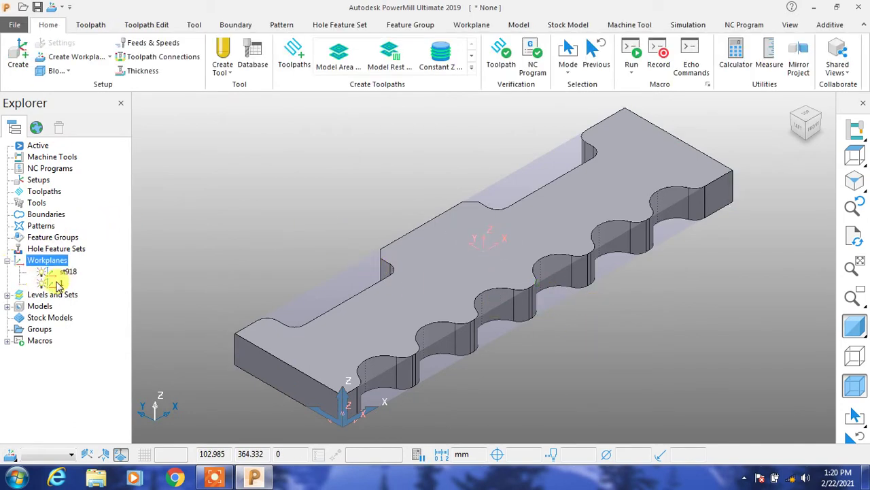
pyautogui.click(57, 284)
pyautogui.rightClick(58, 285)
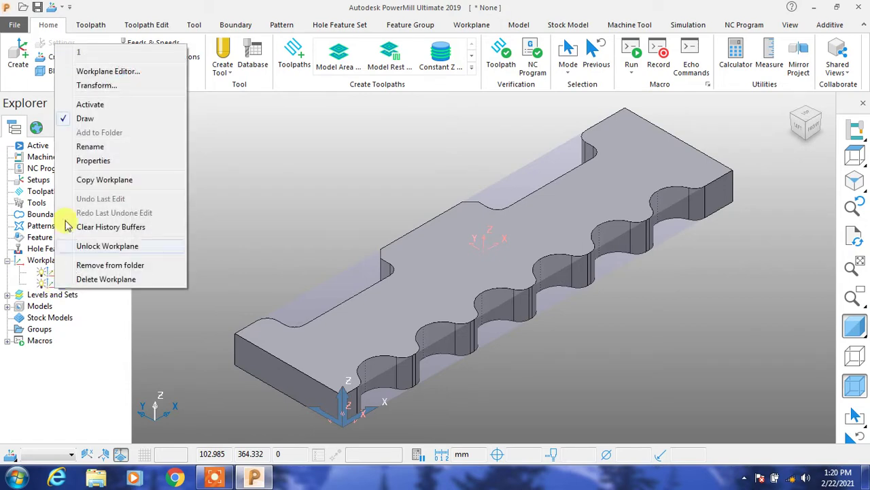
pyautogui.click(117, 104)
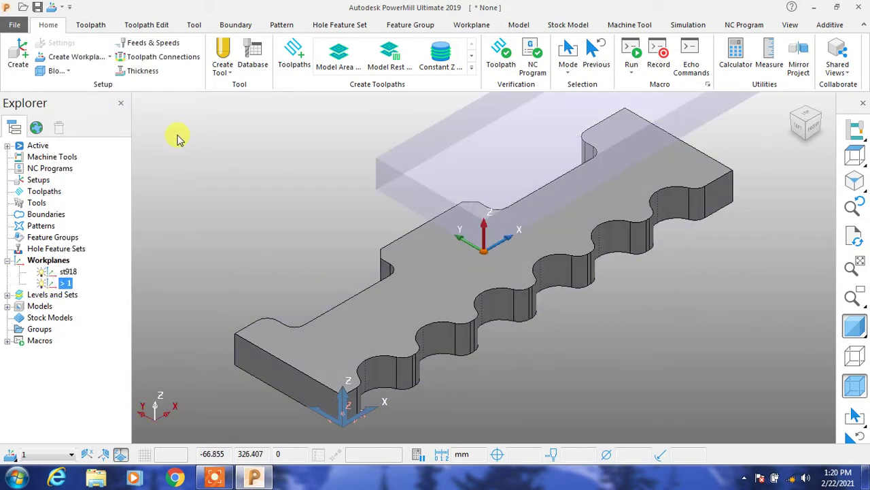
# Step: Recalculate the stock block around workplane 1 to X −250–250, Z −35–0
pyautogui.click(54, 71)
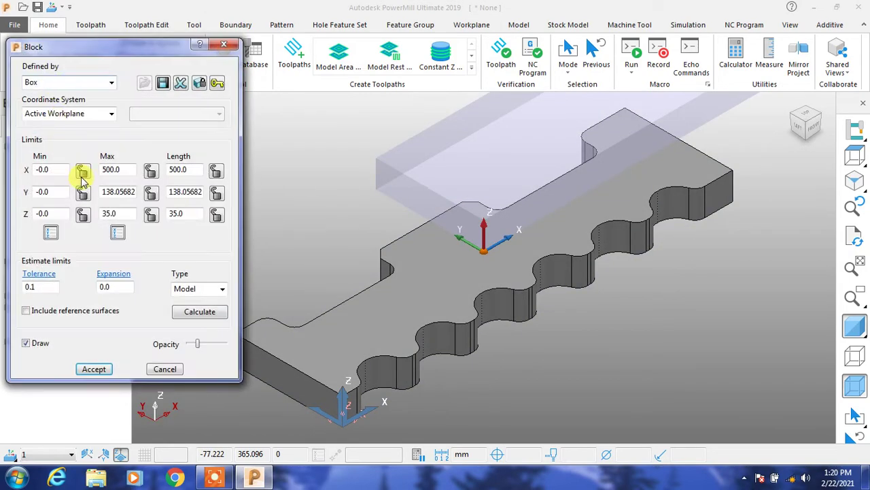
pyautogui.click(199, 314)
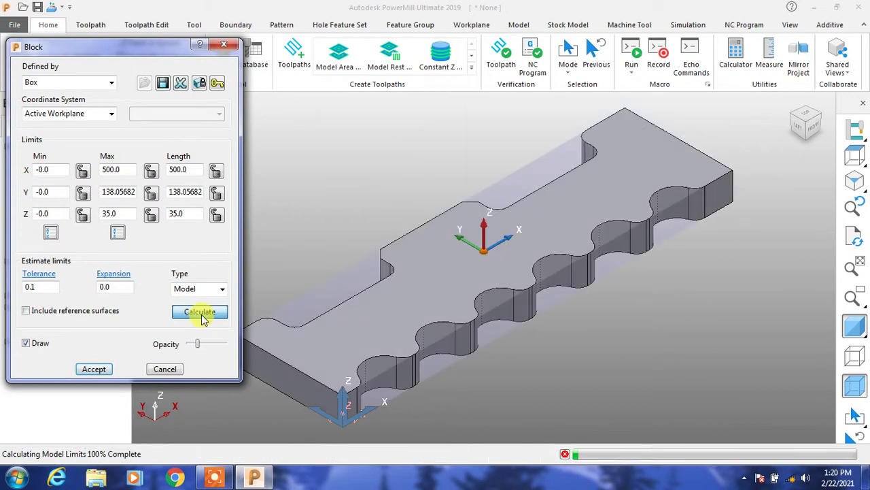
pyautogui.click(94, 369)
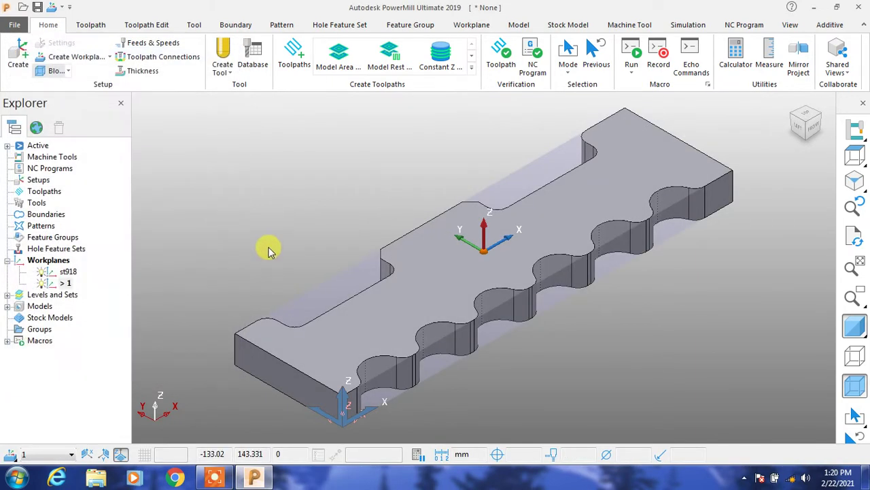
# Step: Create end mill 2 with diameter 10 and length 50
pyautogui.click(224, 55)
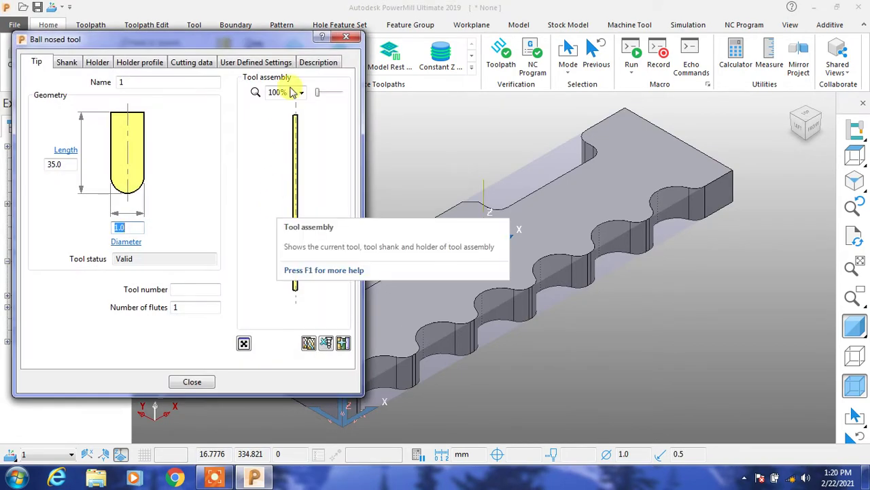
pyautogui.click(346, 37)
pyautogui.click(232, 72)
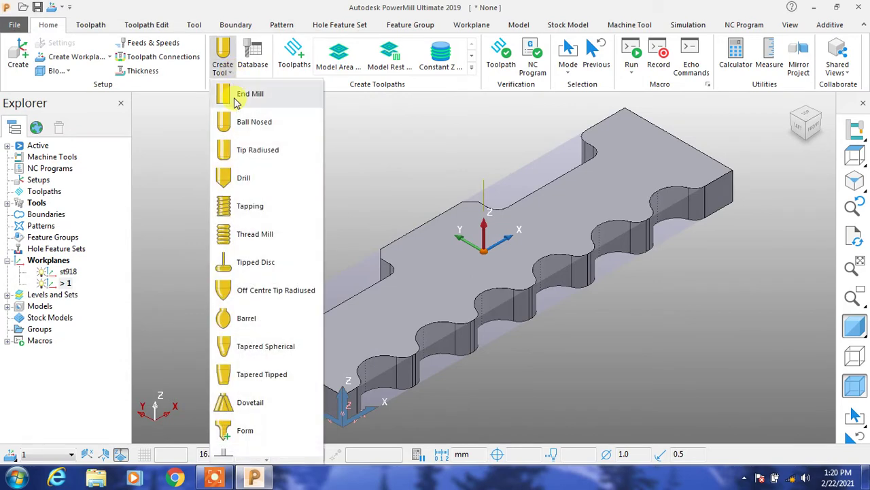
pyautogui.click(229, 89)
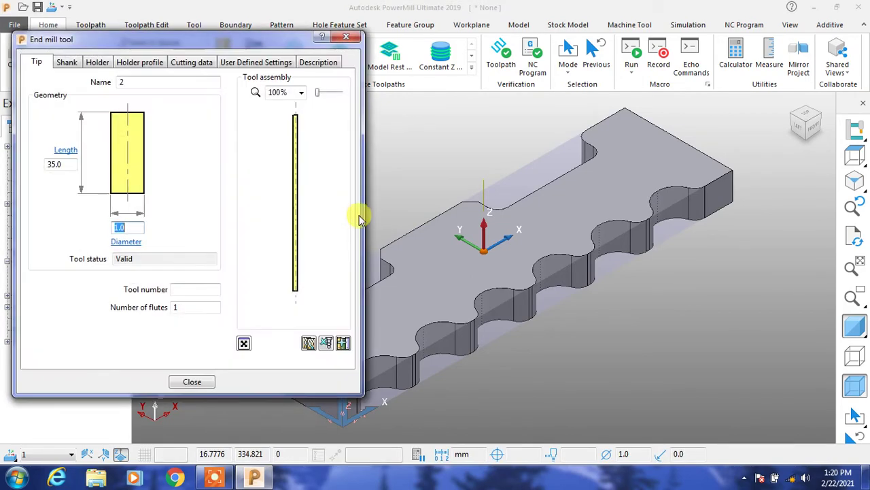
pyautogui.scroll(-3, 565, 300)
pyautogui.scroll(3, 567, 303)
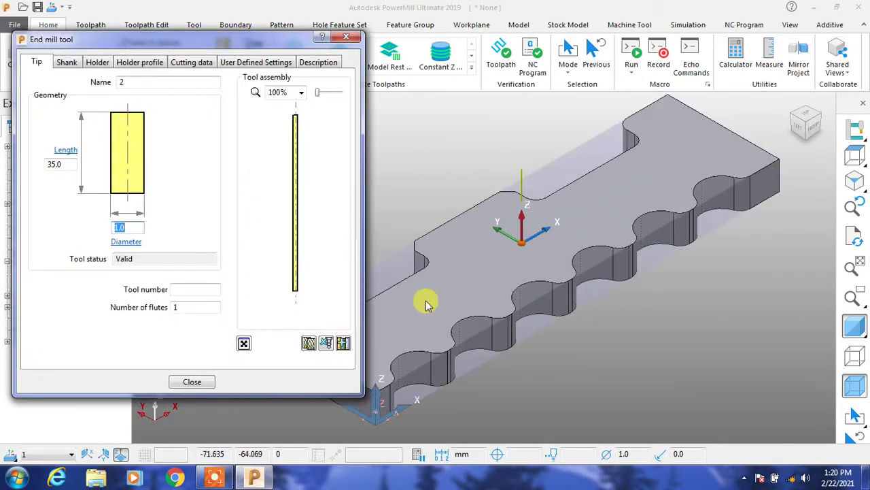
pyautogui.write('1')
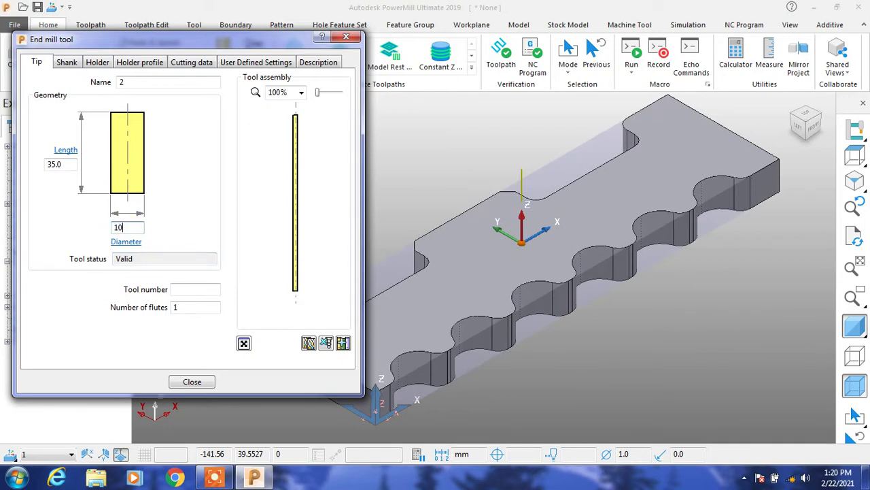
pyautogui.click(73, 164)
pyautogui.write('5')
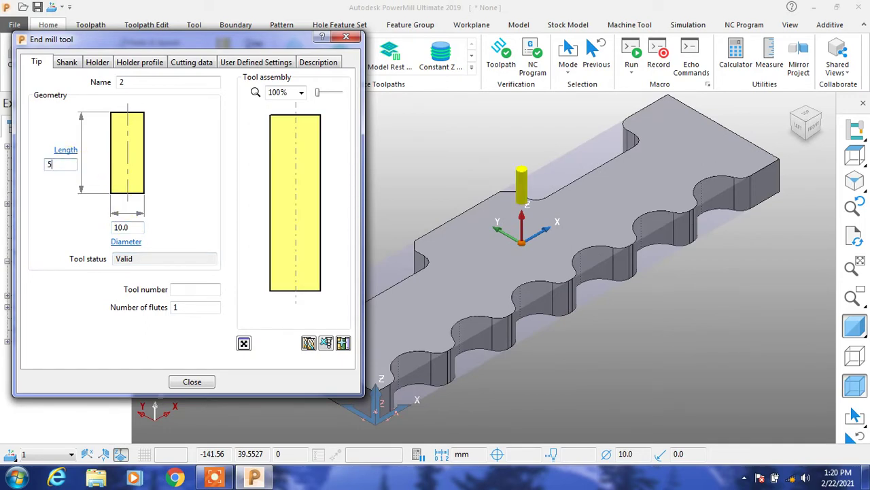
pyautogui.write('0')
pyautogui.click(133, 226)
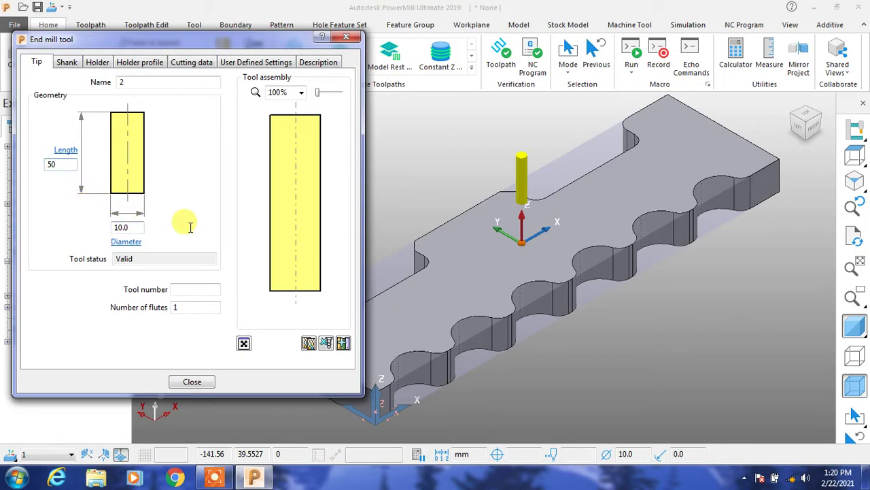
# Step: Add a 10 × 50 shank to end mill 2 and close the tool editor
pyautogui.click(76, 62)
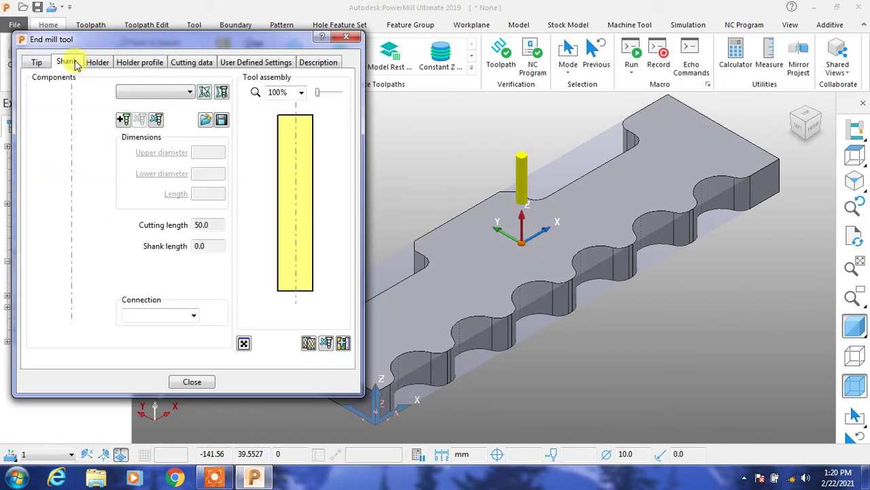
pyautogui.click(123, 121)
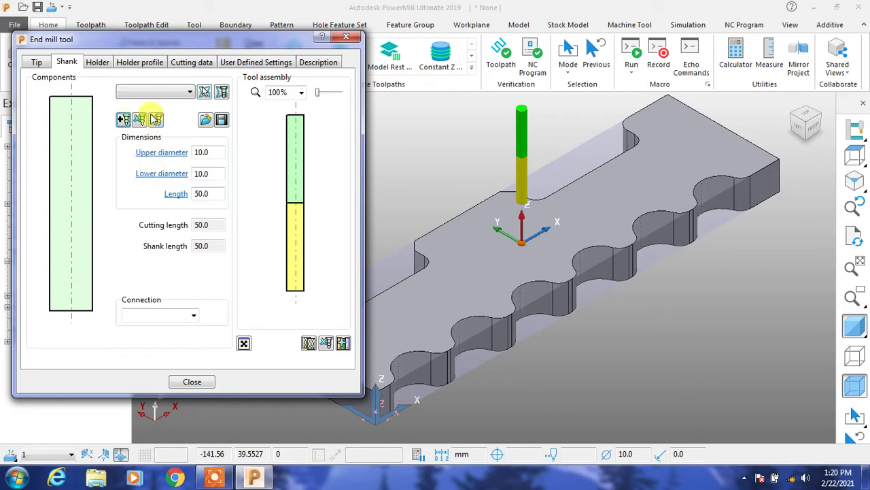
pyautogui.click(38, 63)
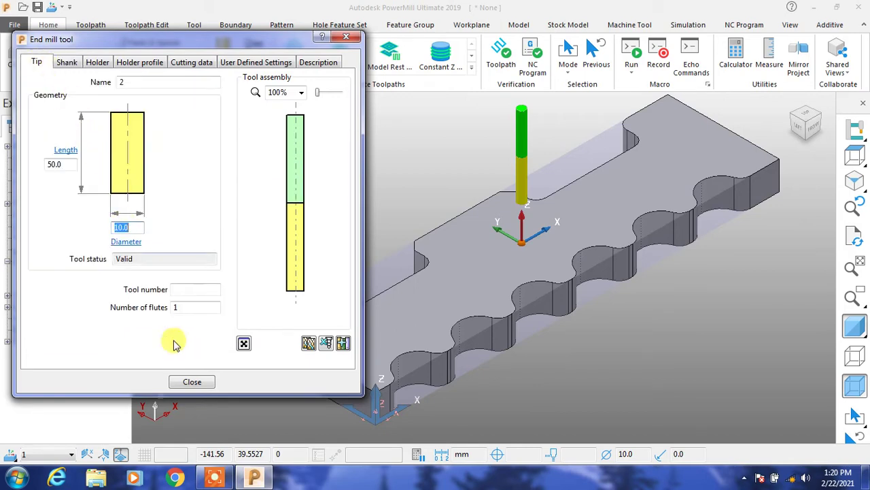
pyautogui.click(191, 382)
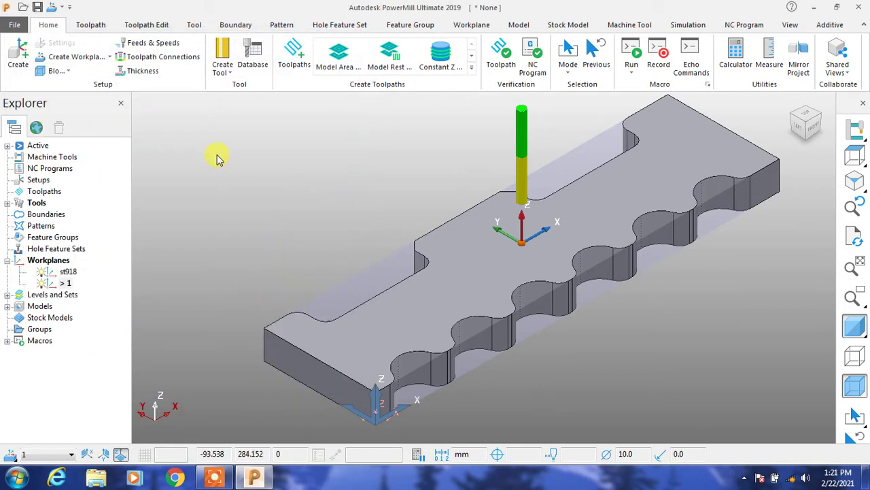
# Step: Start a Model Profile toolpath from the 3D Area Clearance strategies
pyautogui.click(302, 70)
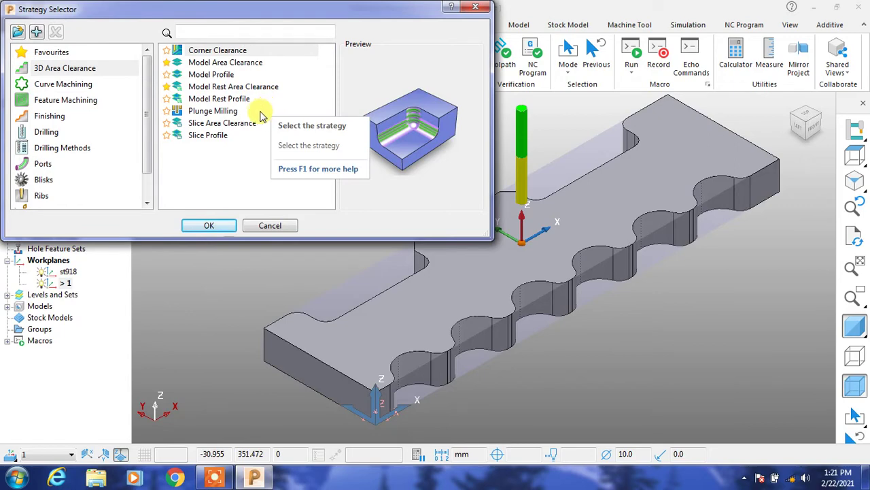
pyautogui.click(199, 74)
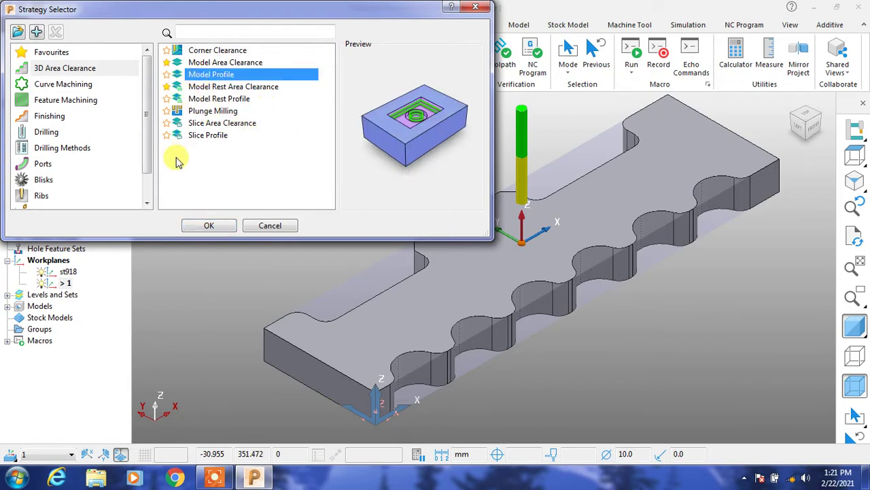
pyautogui.click(209, 227)
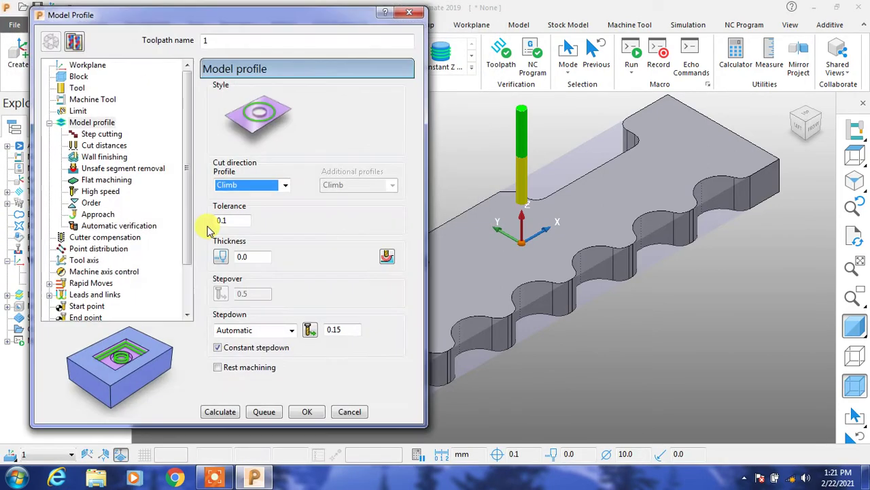
# Step: On the toolpath's Block page, recalculate the block and set its Y minimum to -75
pyautogui.click(87, 66)
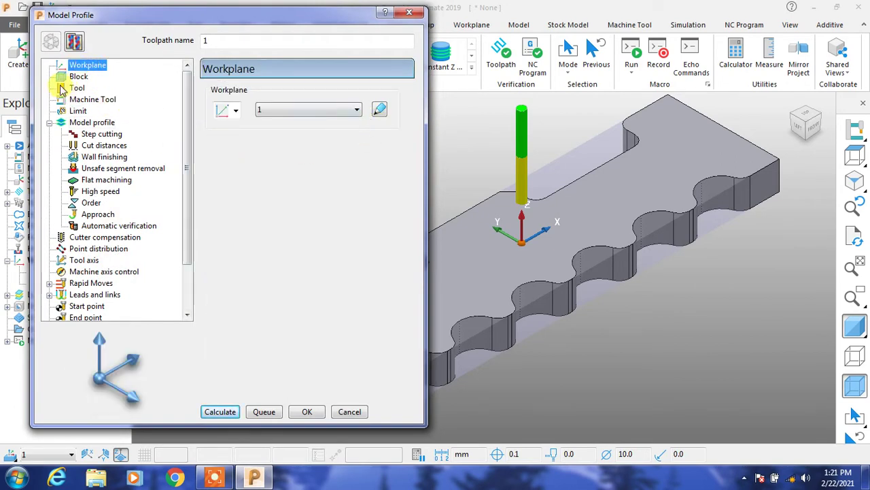
pyautogui.click(75, 77)
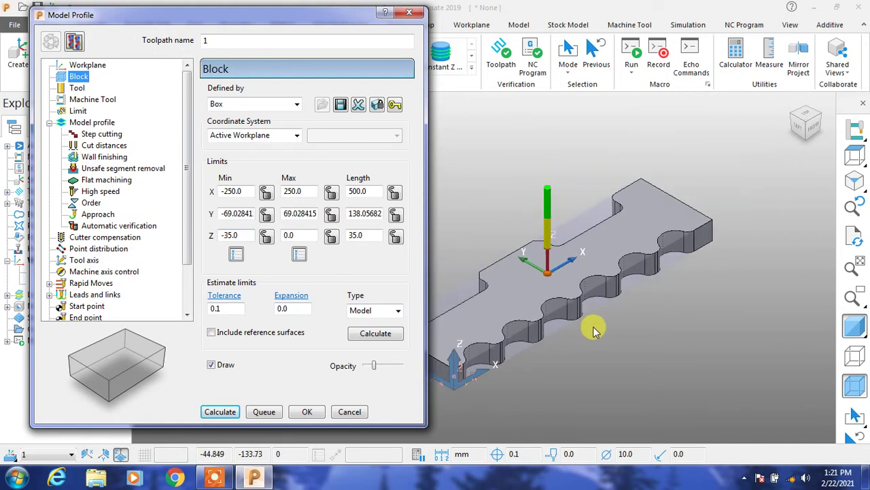
pyautogui.scroll(-2, 571, 340)
pyautogui.scroll(1, 503, 360)
pyautogui.scroll(1, 496, 367)
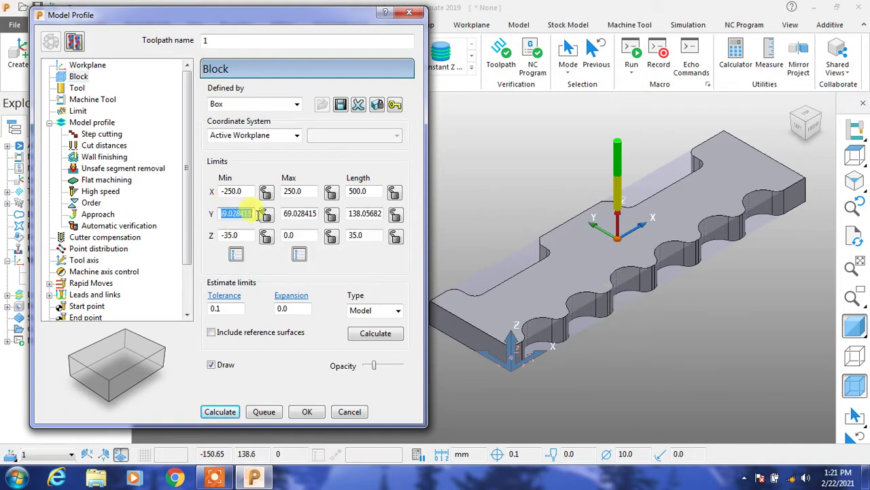
pyautogui.write('-75')
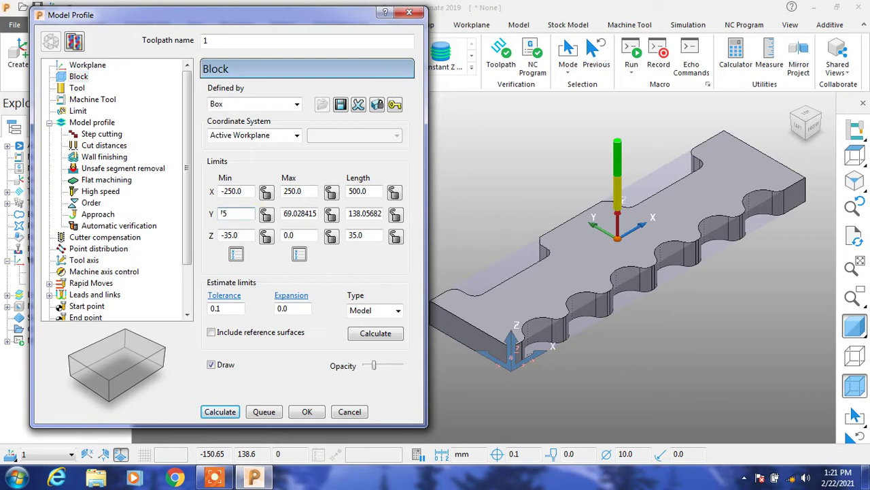
pyautogui.press('Tab')
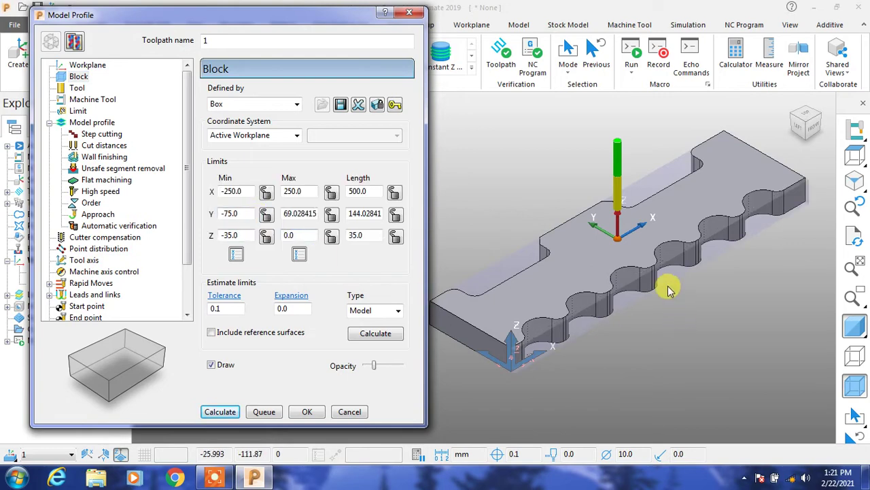
pyautogui.moveTo(614, 288)
pyautogui.mouseDown(button='middle')
pyautogui.moveTo(677, 333)
pyautogui.moveTo(667, 373)
pyautogui.mouseUp(button='middle')
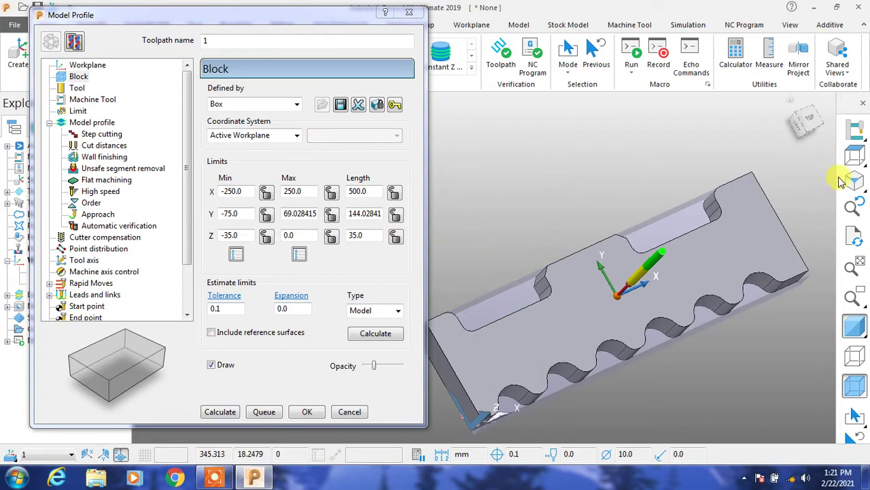
pyautogui.click(819, 128)
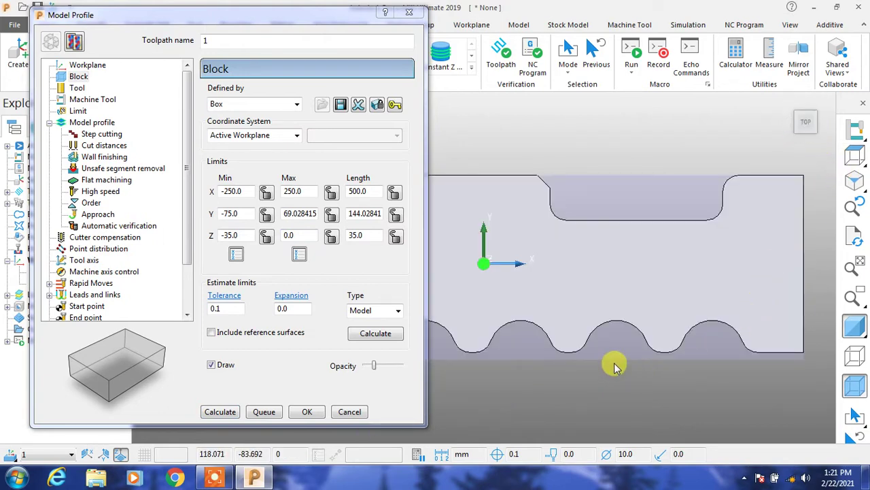
pyautogui.click(375, 334)
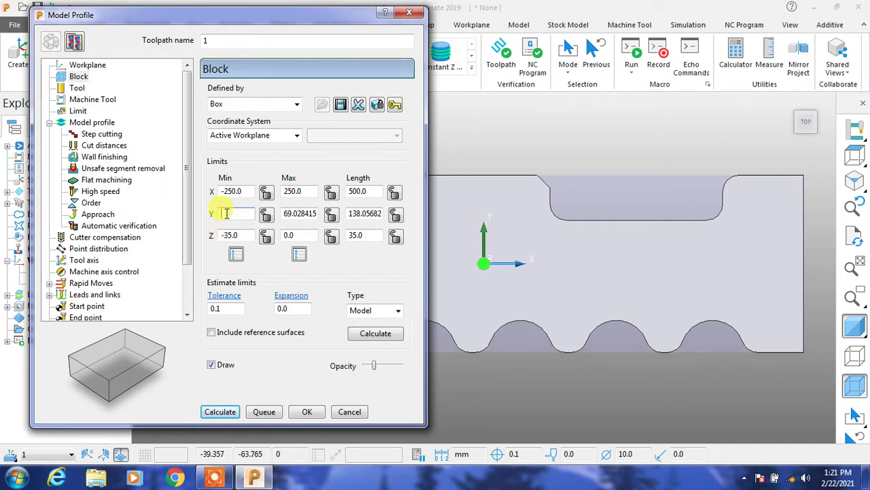
pyautogui.write('-75')
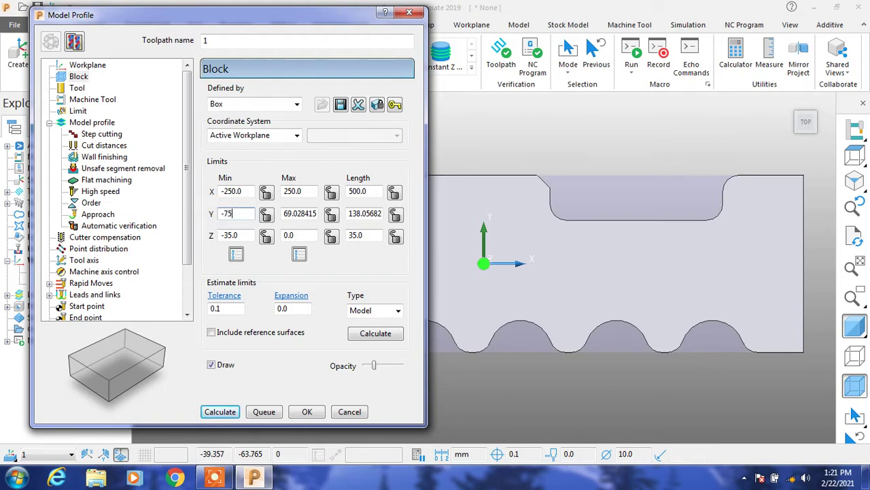
pyautogui.press('Return')
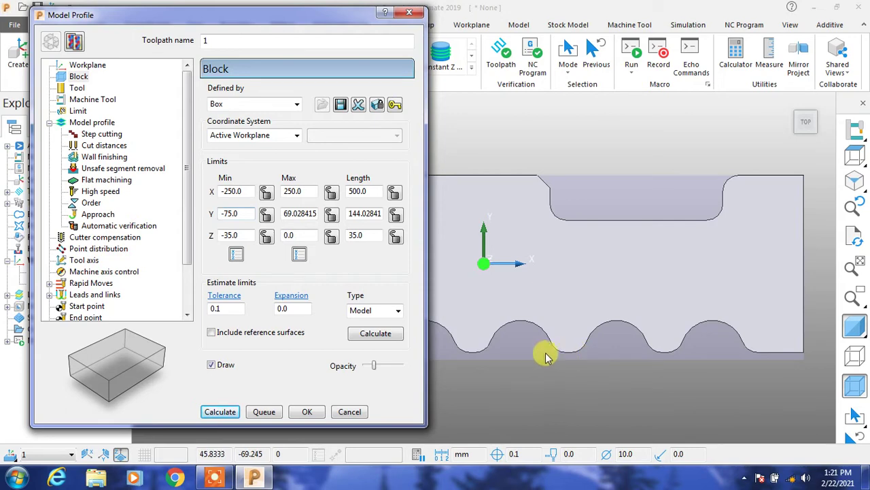
# Step: Draw the stock block semi-transparently over the plate and show the toolpath's Tool page
pyautogui.moveTo(577, 398)
pyautogui.mouseDown(button='middle')
pyautogui.moveTo(602, 311)
pyautogui.moveTo(687, 276)
pyautogui.mouseUp(button='middle')
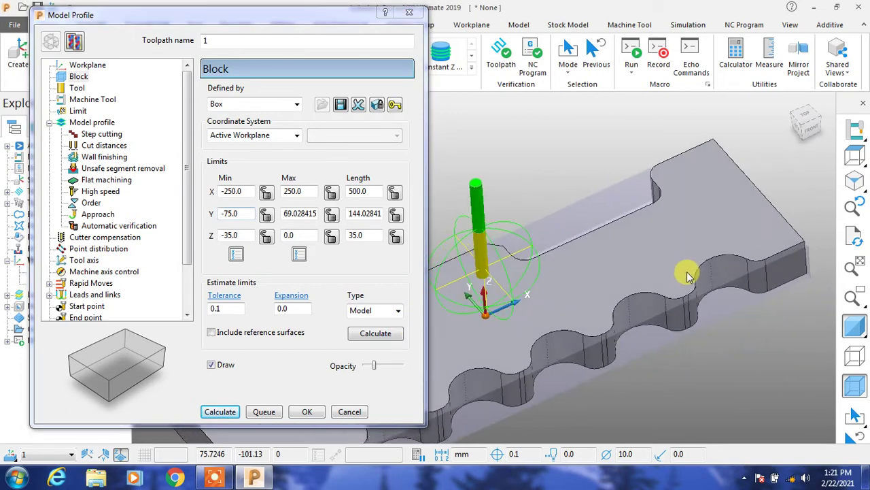
pyautogui.scroll(-2, 687, 275)
pyautogui.scroll(-2, 576, 295)
pyautogui.moveTo(575, 295); pyautogui.dragTo(509, 358, button='middle')
pyautogui.scroll(-2, 510, 367)
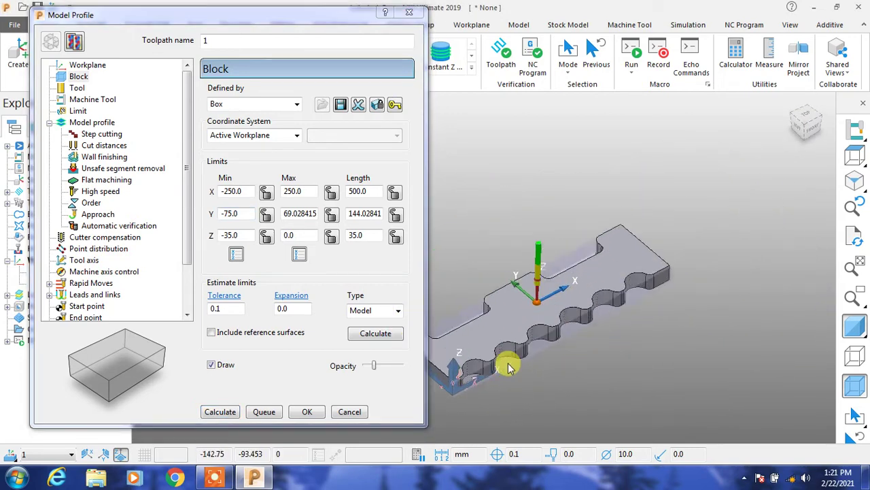
pyautogui.scroll(2, 509, 367)
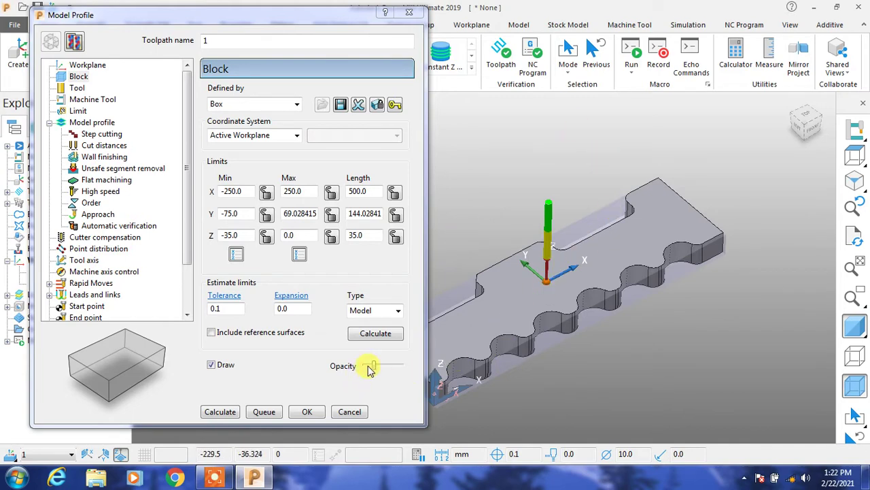
pyautogui.moveTo(373, 366)
pyautogui.mouseDown()
pyautogui.moveTo(361, 374)
pyautogui.moveTo(404, 372)
pyautogui.moveTo(389, 369)
pyautogui.mouseUp()
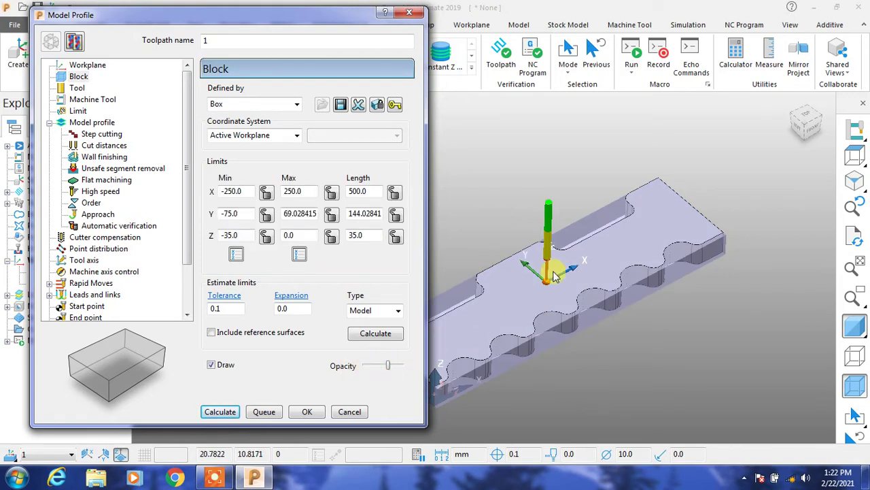
pyautogui.moveTo(554, 274)
pyautogui.mouseDown(button='middle')
pyautogui.moveTo(604, 244)
pyautogui.moveTo(604, 235)
pyautogui.mouseUp(button='middle')
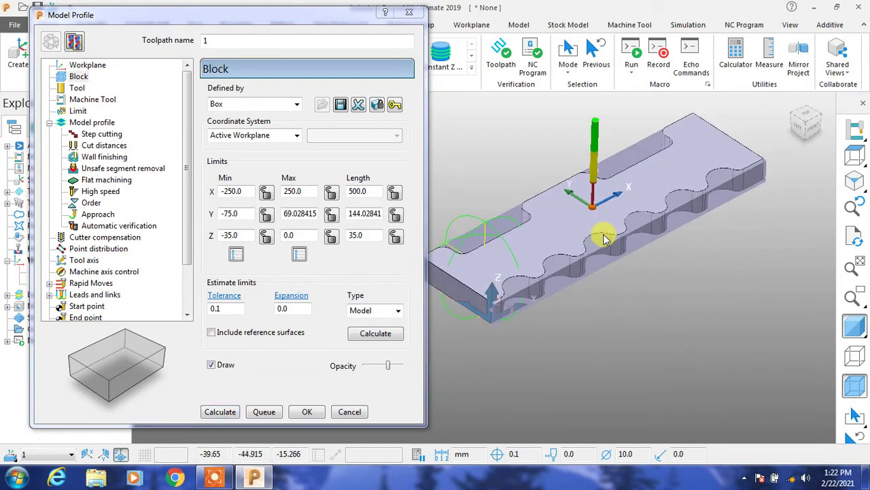
pyautogui.click(219, 366)
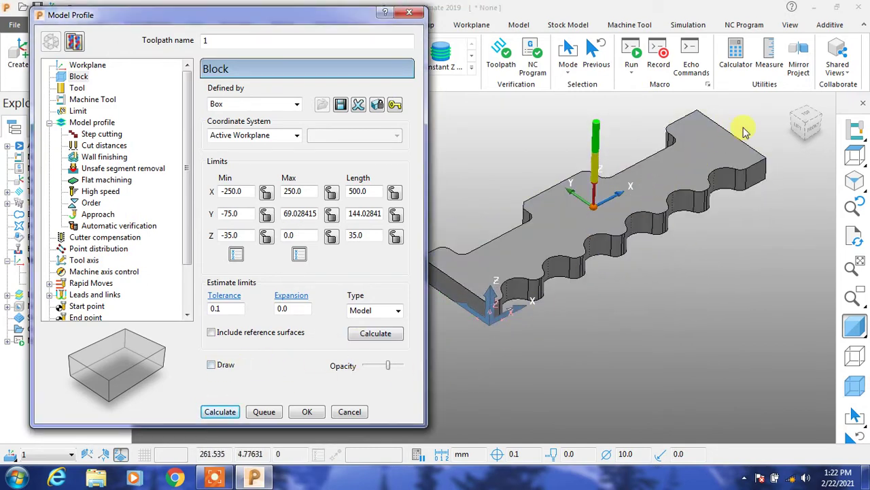
pyautogui.click(212, 366)
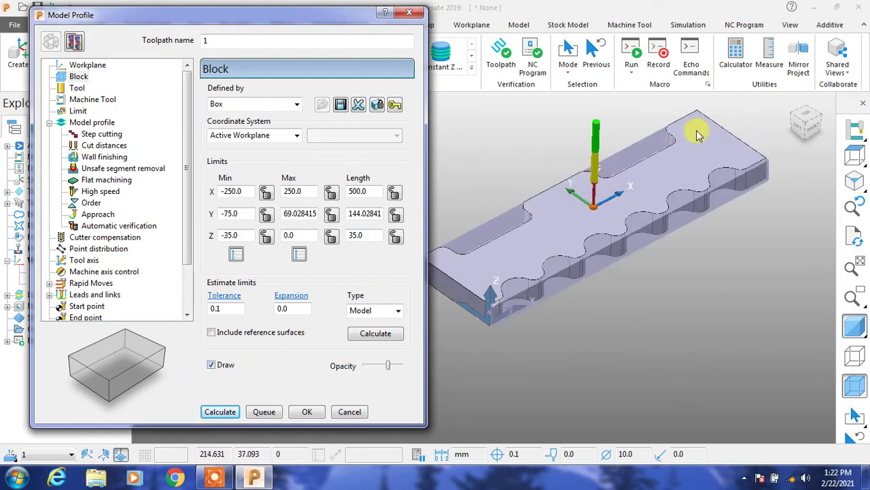
pyautogui.scroll(3, 706, 134)
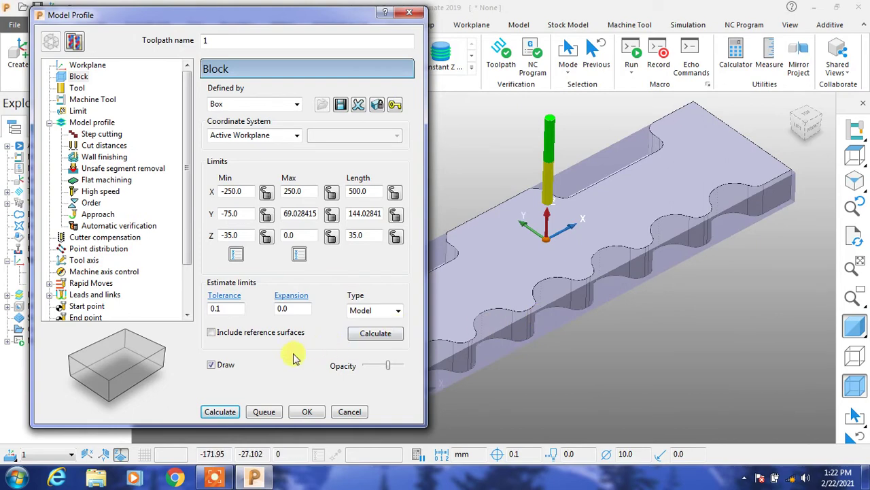
pyautogui.click(76, 87)
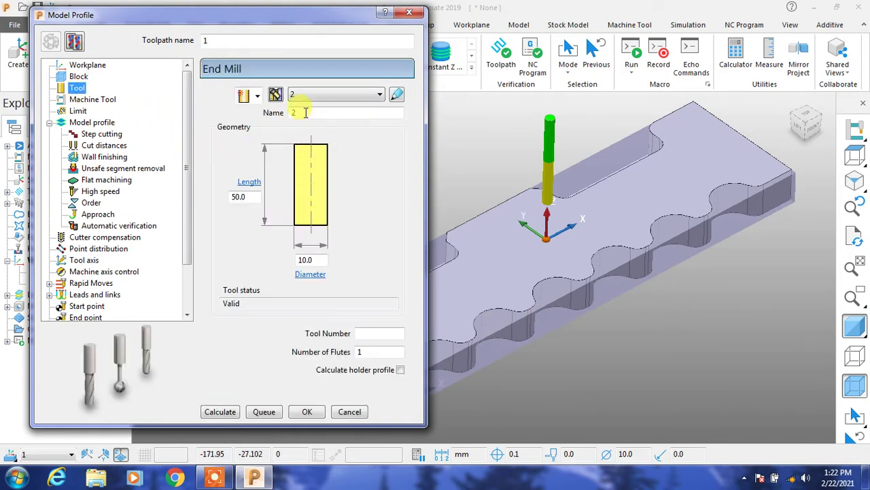
# Step: Keep end mill 2 on the toolpath and delete the unused ball-nosed tool 1
pyautogui.click(309, 97)
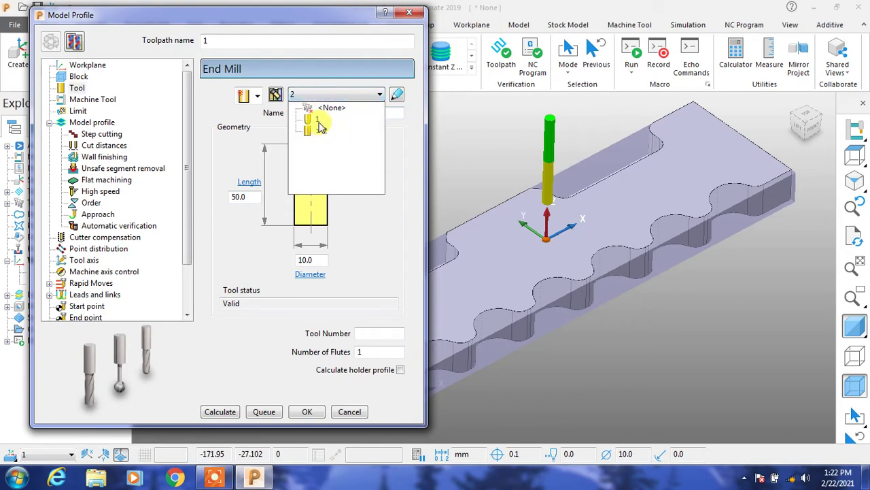
pyautogui.click(320, 132)
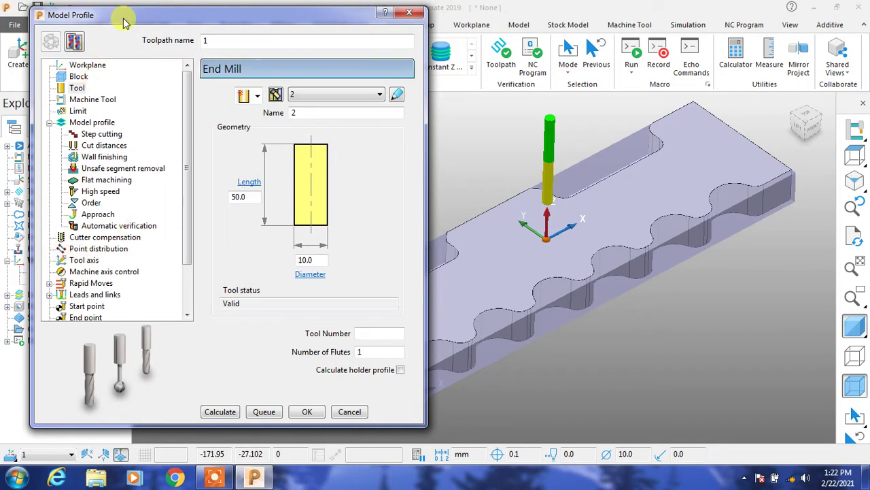
pyautogui.moveTo(124, 20); pyautogui.dragTo(253, 15)
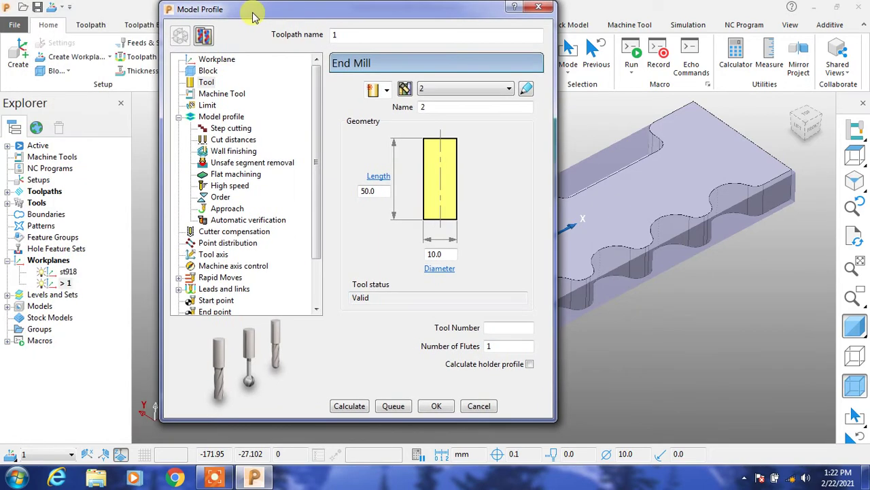
pyautogui.click(7, 202)
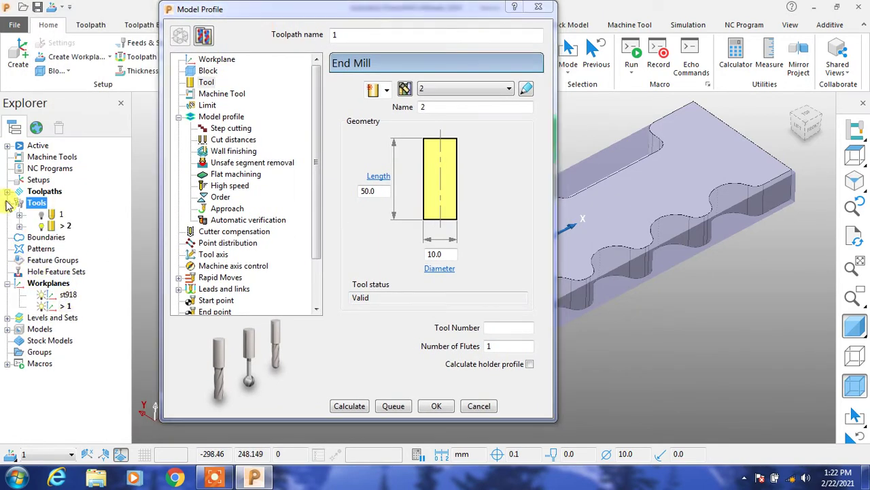
pyautogui.click(51, 216)
pyautogui.rightClick(51, 216)
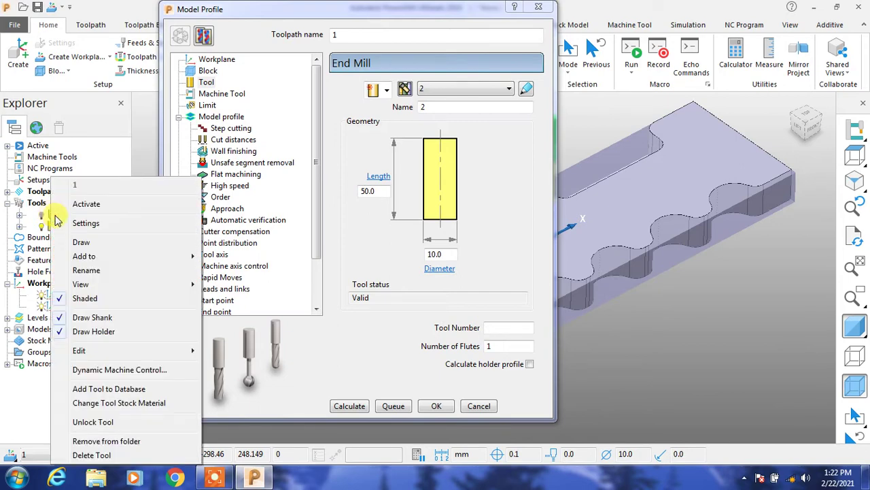
pyautogui.click(92, 455)
pyautogui.click(474, 86)
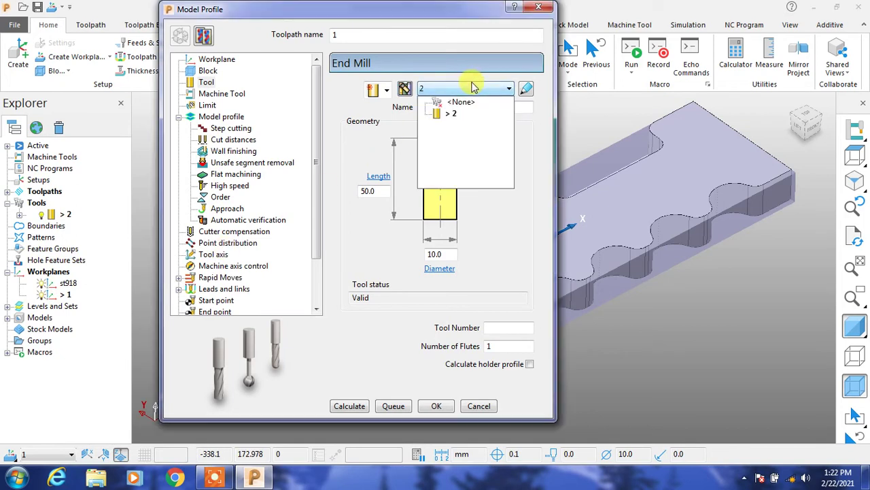
pyautogui.click(474, 87)
pyautogui.moveTo(402, 15); pyautogui.dragTo(287, 26)
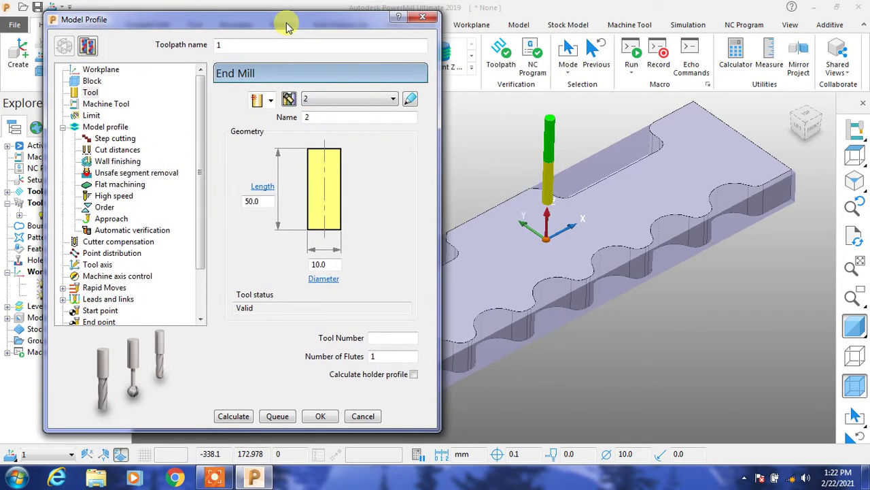
# Step: Confirm Climb cutting on the Model profile page and review Step cutting, Cut distances, Wall finishing
pyautogui.click(104, 129)
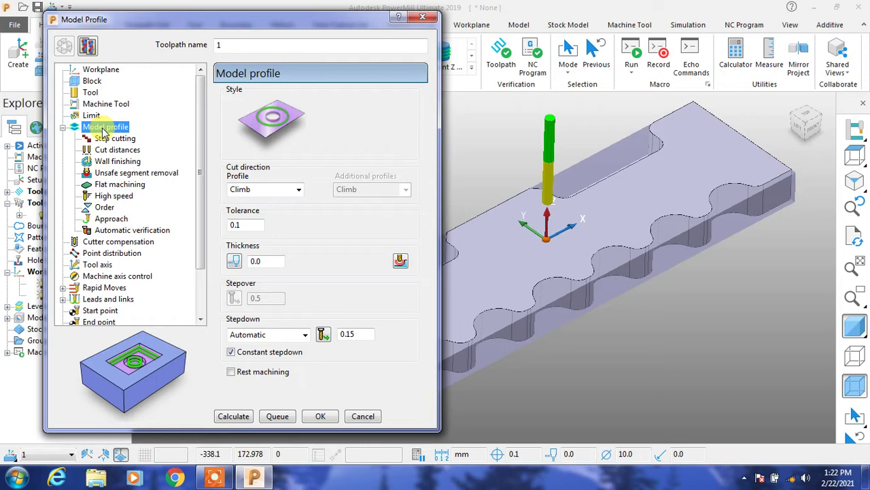
pyautogui.click(297, 190)
pyautogui.click(298, 191)
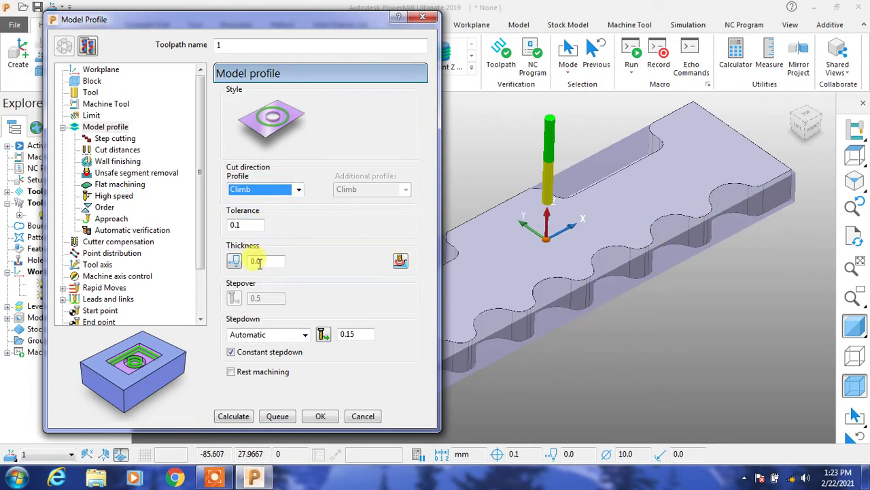
pyautogui.click(119, 140)
pyautogui.click(121, 151)
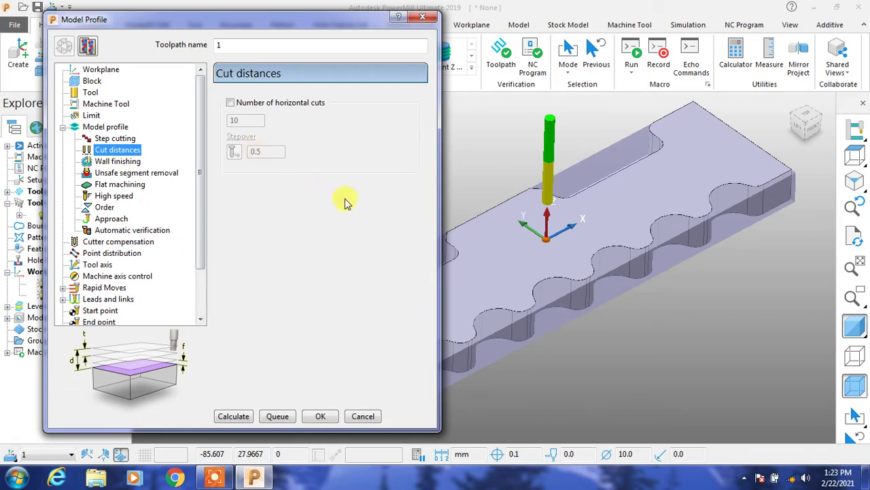
pyautogui.click(117, 161)
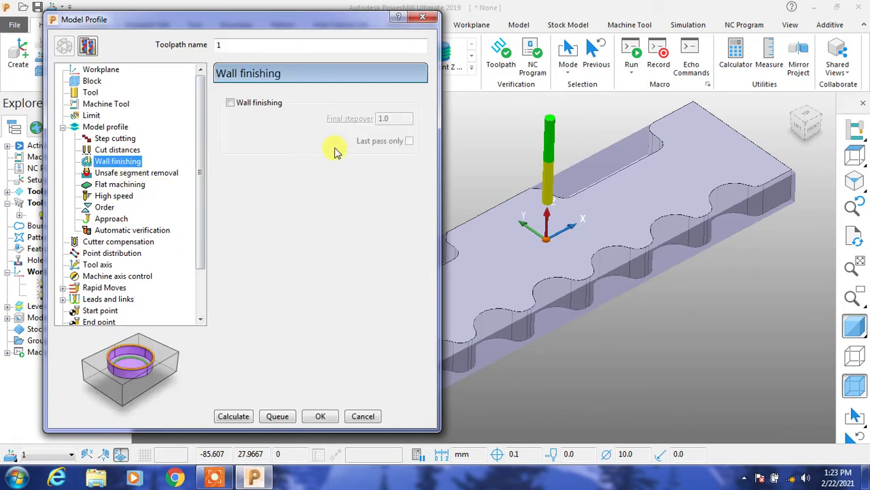
# Step: Calculate Model Profile toolpath 1 from its settings, accepting the stepdown warning
pyautogui.click(107, 127)
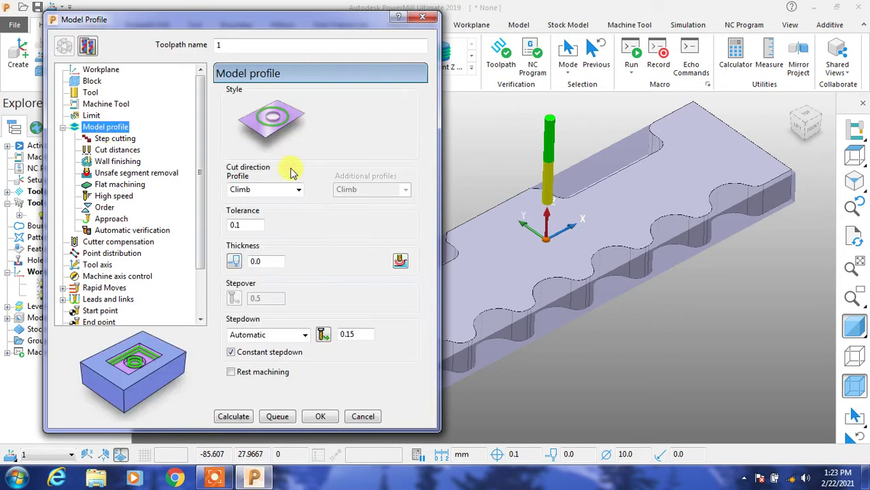
pyautogui.click(233, 415)
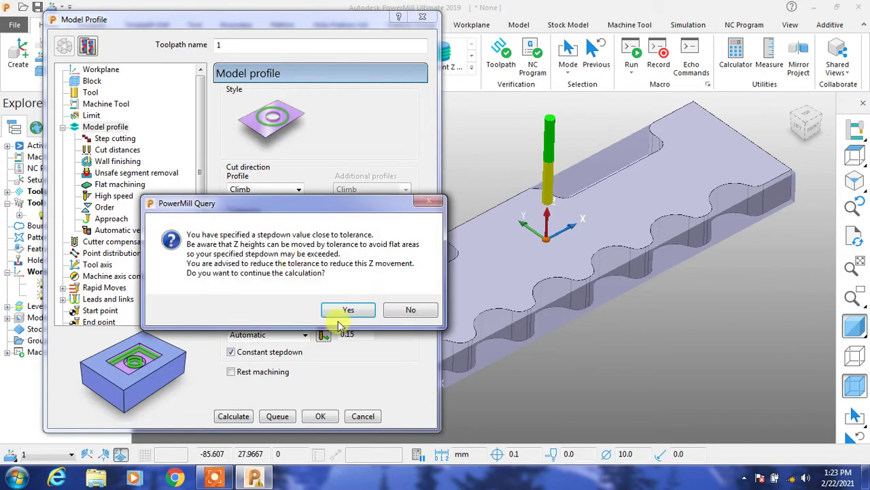
pyautogui.click(353, 313)
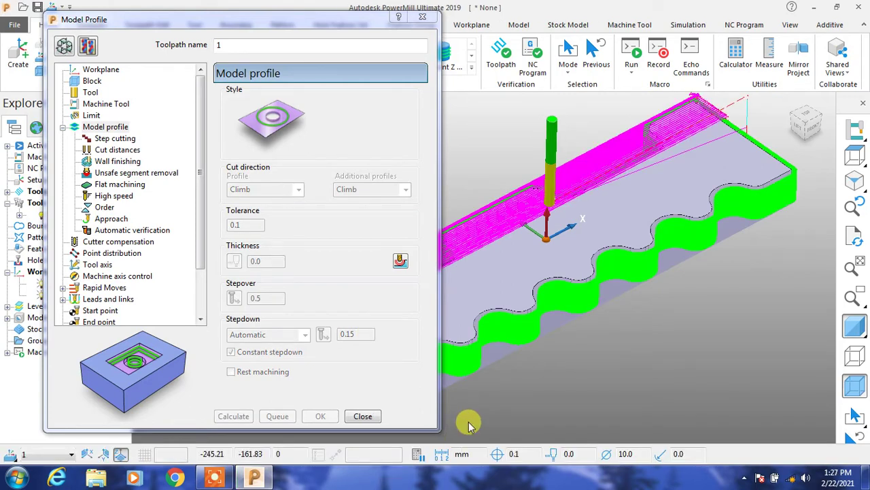
# Step: Orbit and zoom around the plate to inspect toolpath 1's passes along the long side
pyautogui.scroll(-3, 712, 254)
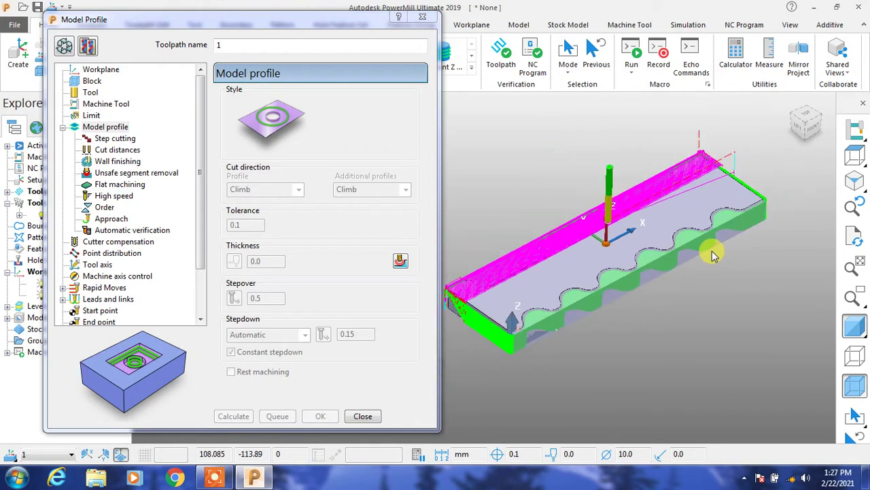
pyautogui.scroll(1, 690, 273)
pyautogui.scroll(1, 680, 244)
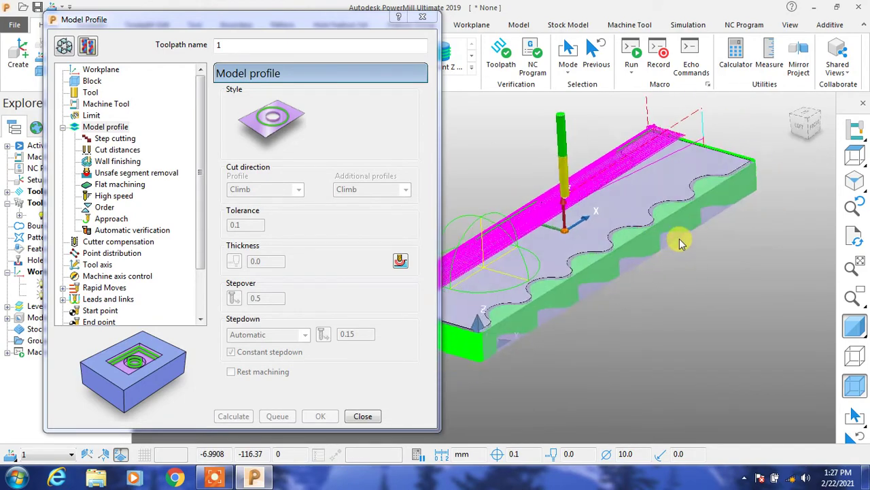
pyautogui.moveTo(680, 243)
pyautogui.mouseDown(button='middle')
pyautogui.moveTo(719, 219)
pyautogui.moveTo(651, 307)
pyautogui.moveTo(767, 277)
pyautogui.moveTo(605, 334)
pyautogui.moveTo(767, 290)
pyautogui.moveTo(598, 283)
pyautogui.moveTo(626, 312)
pyautogui.moveTo(428, 333)
pyautogui.moveTo(666, 295)
pyautogui.moveTo(460, 336)
pyautogui.moveTo(599, 136)
pyautogui.mouseUp(button='middle')
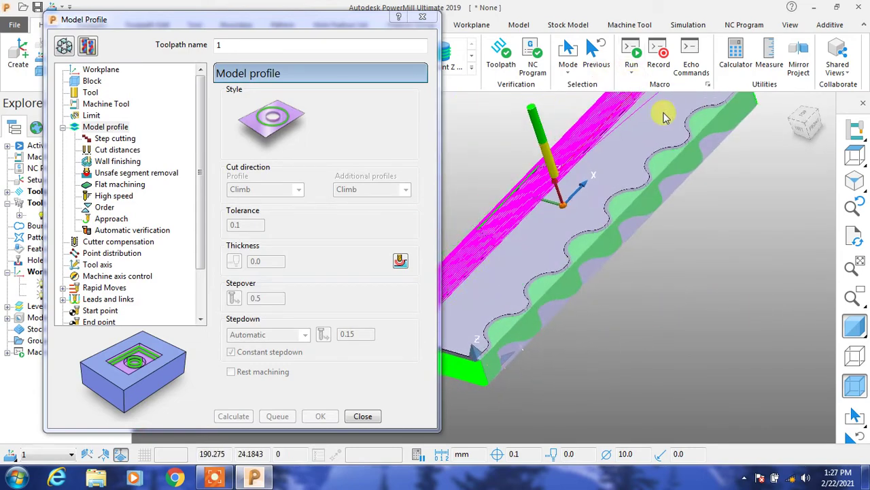
pyautogui.moveTo(665, 117)
pyautogui.mouseDown(button='middle')
pyautogui.moveTo(722, 249)
pyautogui.moveTo(564, 197)
pyautogui.moveTo(589, 140)
pyautogui.moveTo(588, 158)
pyautogui.mouseUp(button='middle')
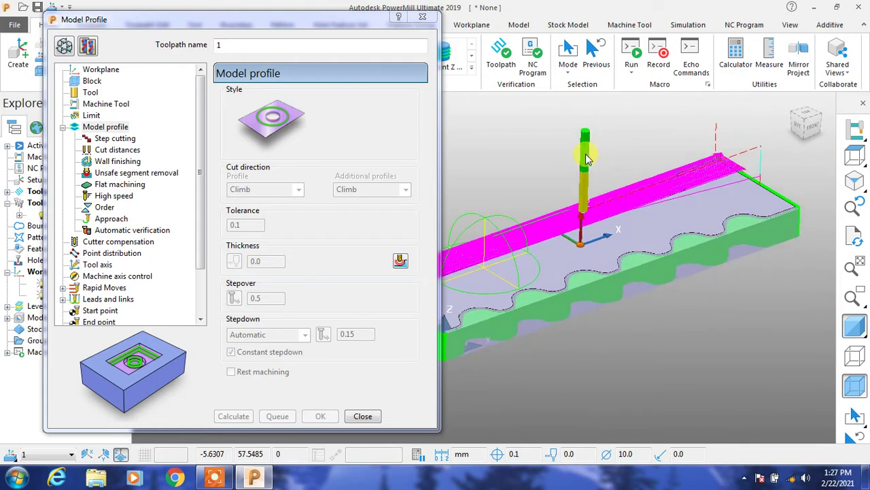
pyautogui.scroll(3, 598, 285)
pyautogui.scroll(3, 568, 286)
pyautogui.scroll(3, 567, 278)
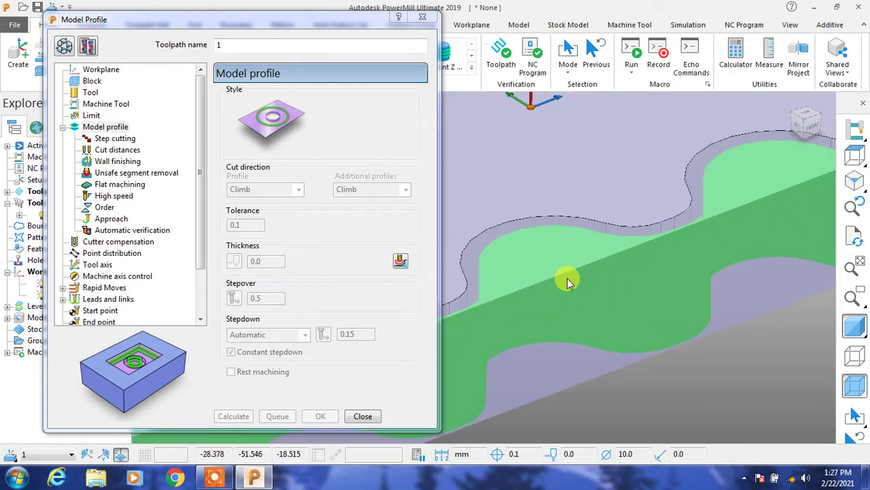
# Step: Make toolpath 1's settings editable again and view the plate from another side
pyautogui.click(64, 46)
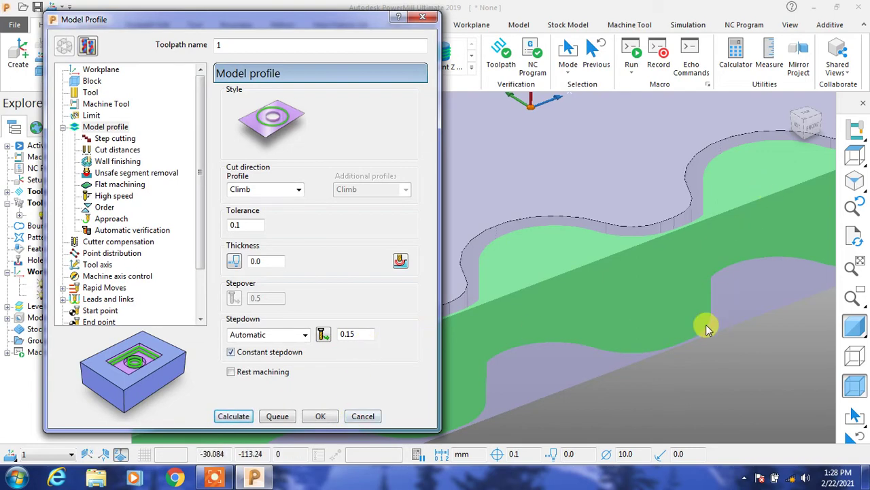
pyautogui.scroll(-3, 714, 365)
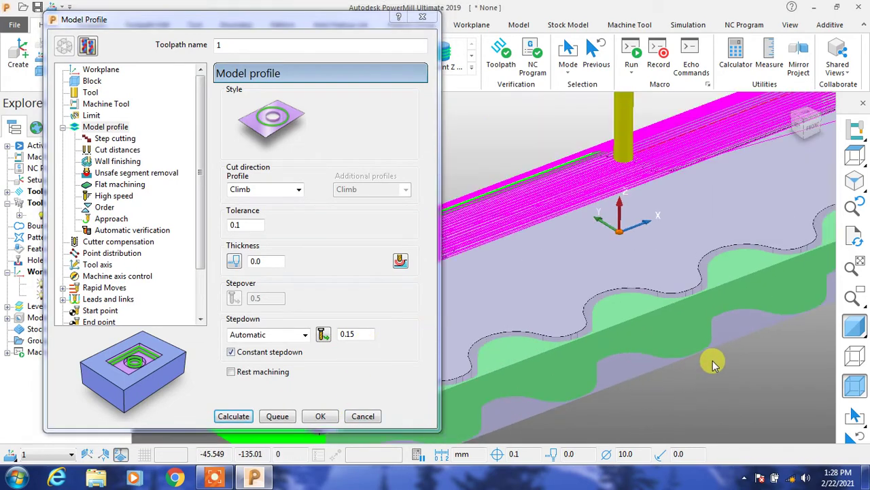
pyautogui.scroll(-2, 714, 365)
pyautogui.scroll(-2, 714, 365)
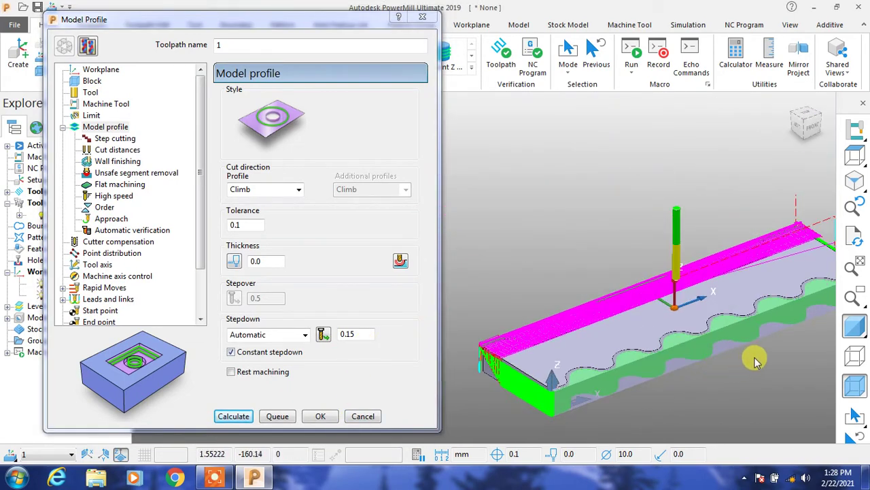
pyautogui.scroll(2, 755, 361)
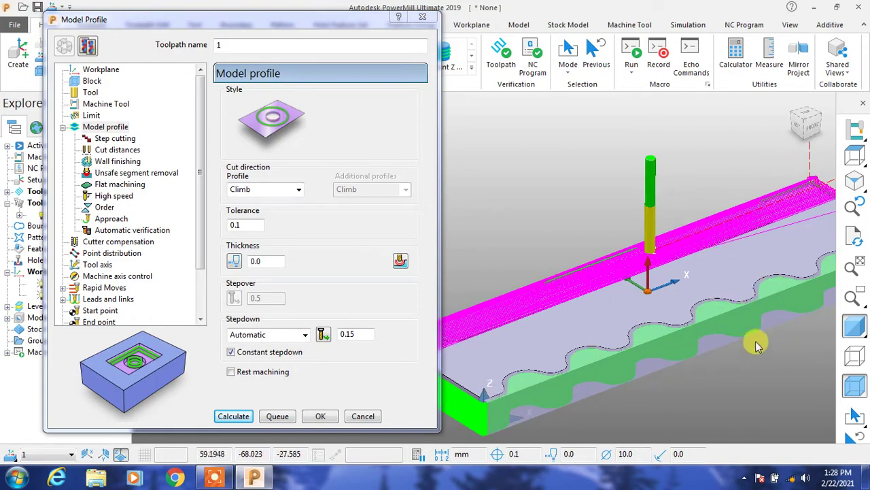
pyautogui.scroll(-2, 721, 353)
pyautogui.scroll(-2, 652, 339)
pyautogui.scroll(-2, 632, 330)
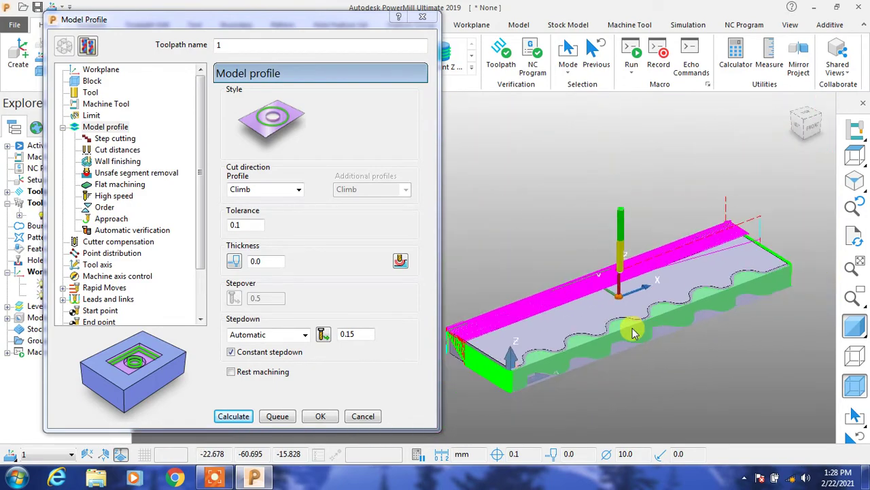
pyautogui.moveTo(632, 330)
pyautogui.mouseDown(button='middle')
pyautogui.moveTo(583, 307)
pyautogui.moveTo(748, 282)
pyautogui.moveTo(529, 316)
pyautogui.moveTo(557, 378)
pyautogui.moveTo(676, 327)
pyautogui.moveTo(608, 316)
pyautogui.moveTo(569, 187)
pyautogui.moveTo(574, 178)
pyautogui.mouseUp(button='middle')
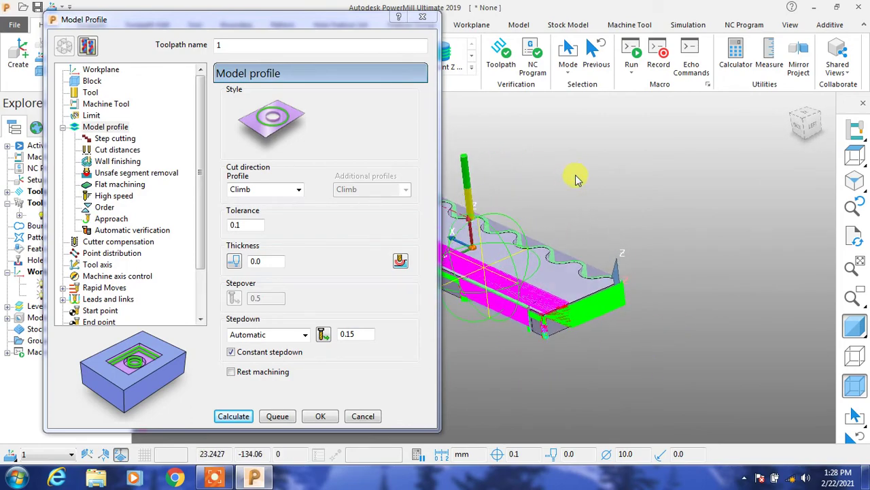
pyautogui.scroll(3, 463, 279)
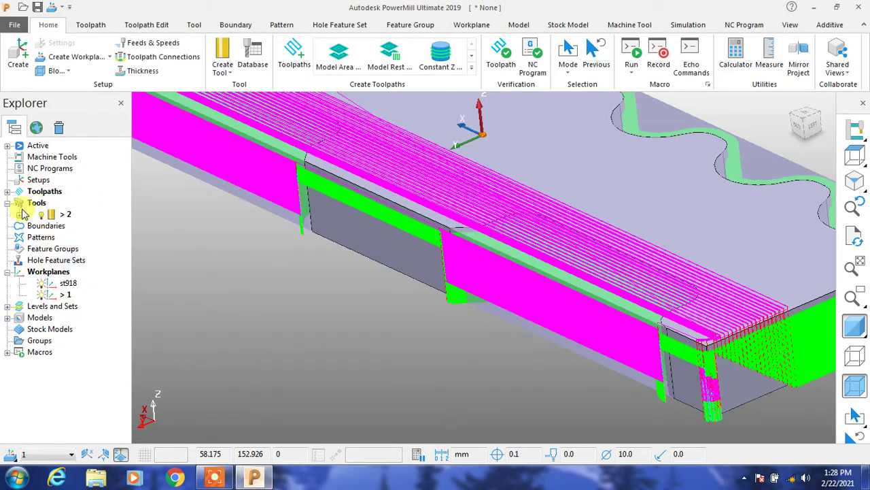
# Step: In the Explorer's Toolpaths list, hide toolpath 1 and delete it
pyautogui.click(7, 203)
pyautogui.click(8, 191)
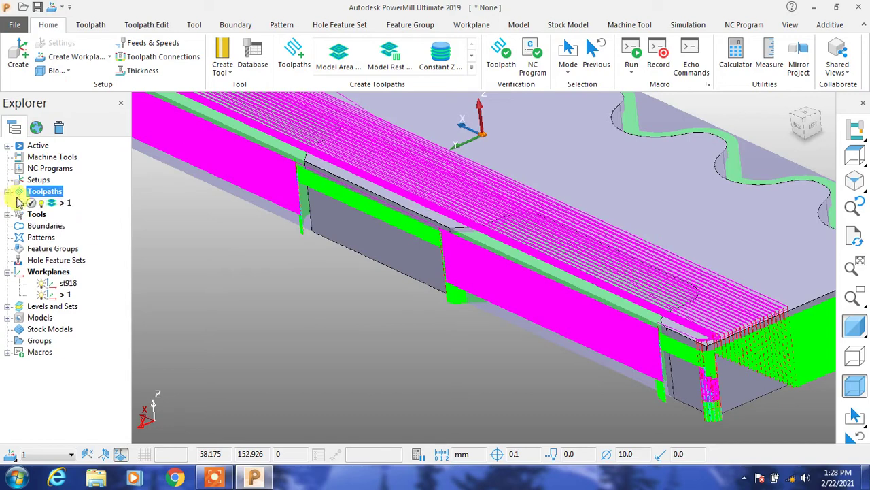
pyautogui.click(32, 205)
pyautogui.click(32, 206)
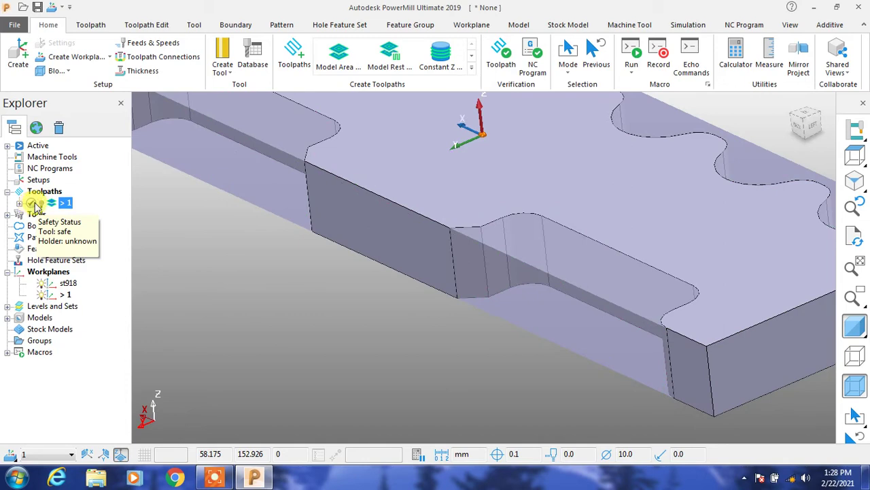
pyautogui.press('Delete')
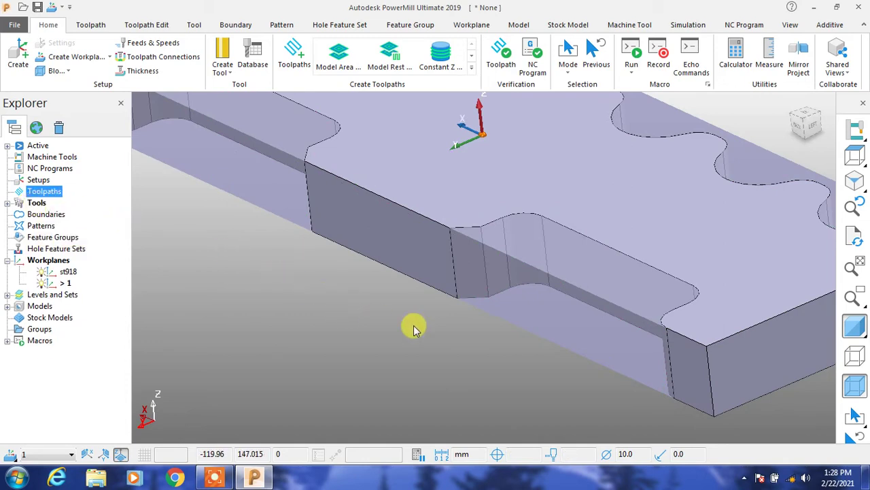
pyautogui.scroll(2, 416, 328)
pyautogui.scroll(-3, 416, 328)
pyautogui.scroll(-1, 416, 328)
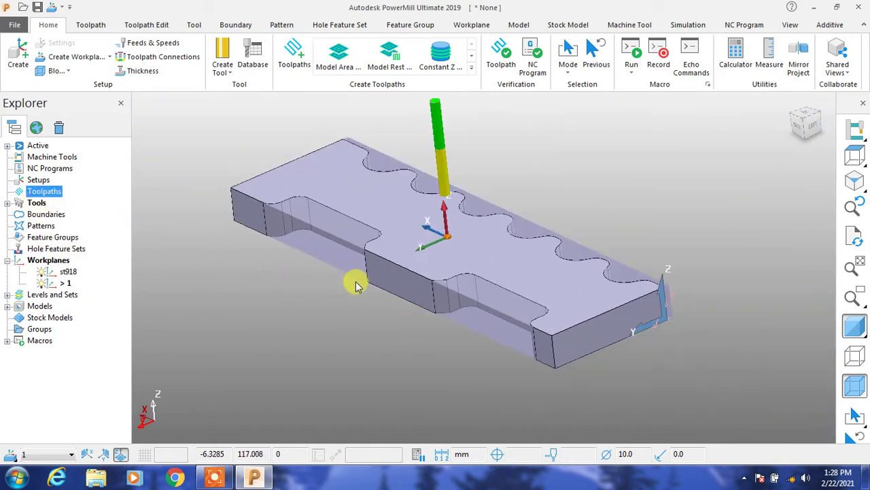
pyautogui.moveTo(353, 336)
pyautogui.mouseDown(button='middle')
pyautogui.moveTo(397, 340)
pyautogui.moveTo(375, 330)
pyautogui.mouseUp(button='middle')
pyautogui.scroll(2, 190, 207)
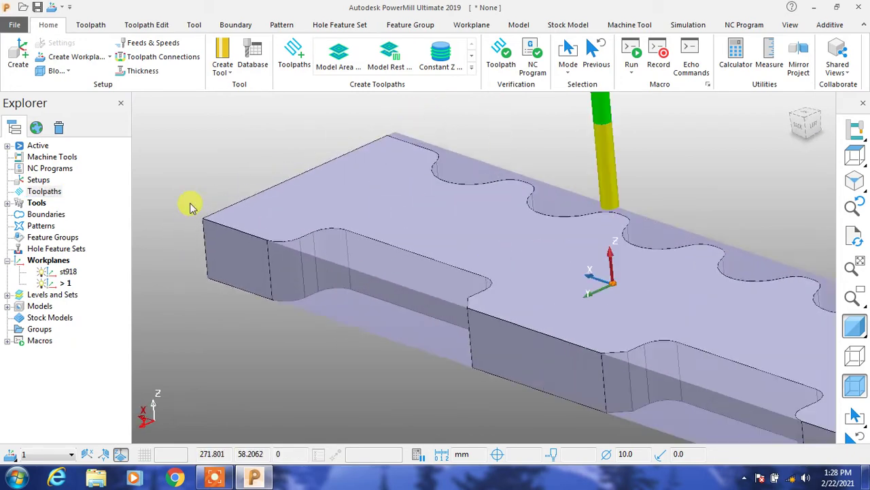
pyautogui.click(42, 214)
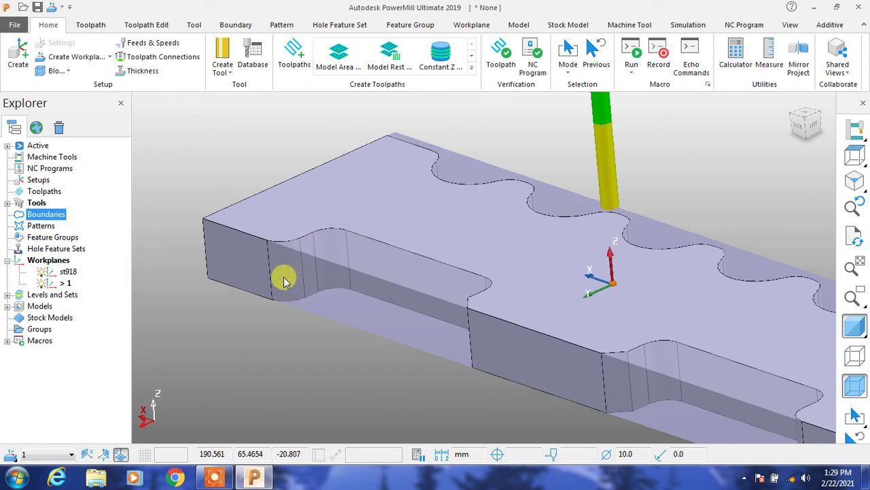
# Step: Create a user-defined boundary and start drawing it as a composite curve
pyautogui.rightClick(61, 218)
pyautogui.moveTo(109, 261)
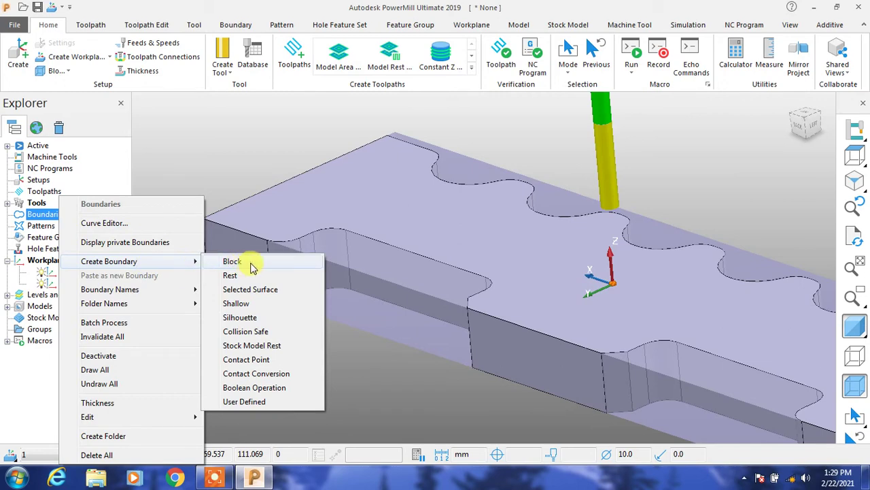
pyautogui.click(248, 401)
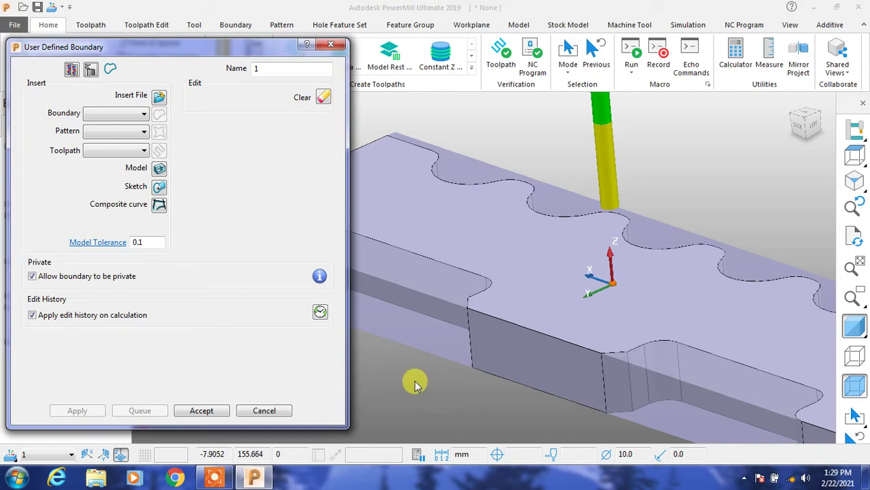
pyautogui.scroll(-3, 415, 382)
pyautogui.scroll(3, 415, 380)
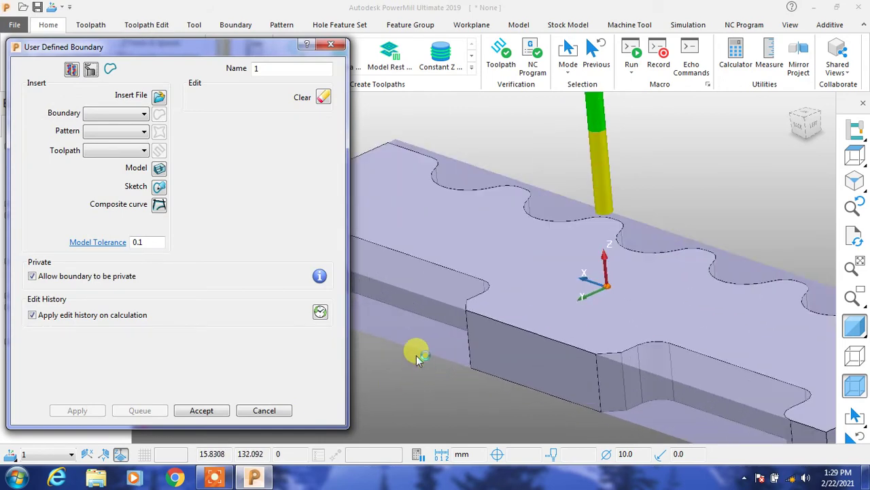
pyautogui.scroll(3, 485, 351)
pyautogui.moveTo(480, 314)
pyautogui.mouseDown(button='middle')
pyautogui.moveTo(558, 357)
pyautogui.moveTo(631, 305)
pyautogui.moveTo(550, 306)
pyautogui.moveTo(453, 249)
pyautogui.moveTo(624, 219)
pyautogui.moveTo(544, 330)
pyautogui.moveTo(610, 317)
pyautogui.moveTo(537, 258)
pyautogui.moveTo(643, 245)
pyautogui.moveTo(524, 289)
pyautogui.moveTo(765, 254)
pyautogui.mouseUp(button='middle')
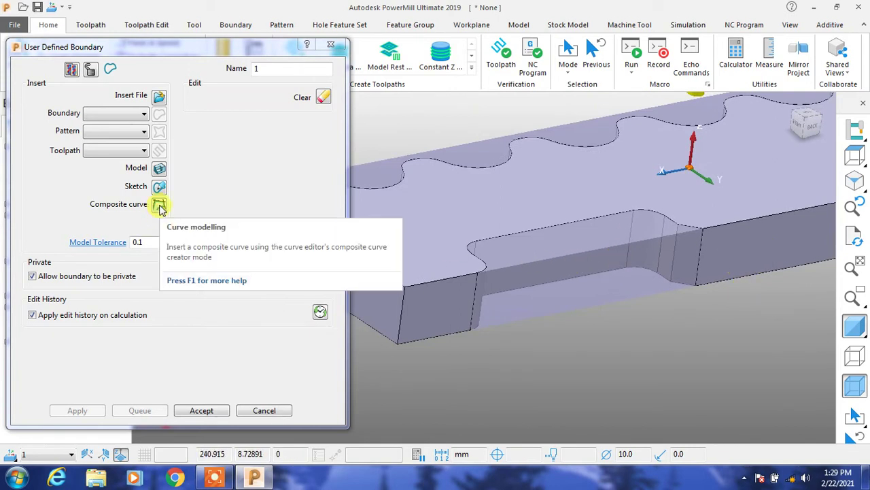
pyautogui.click(159, 206)
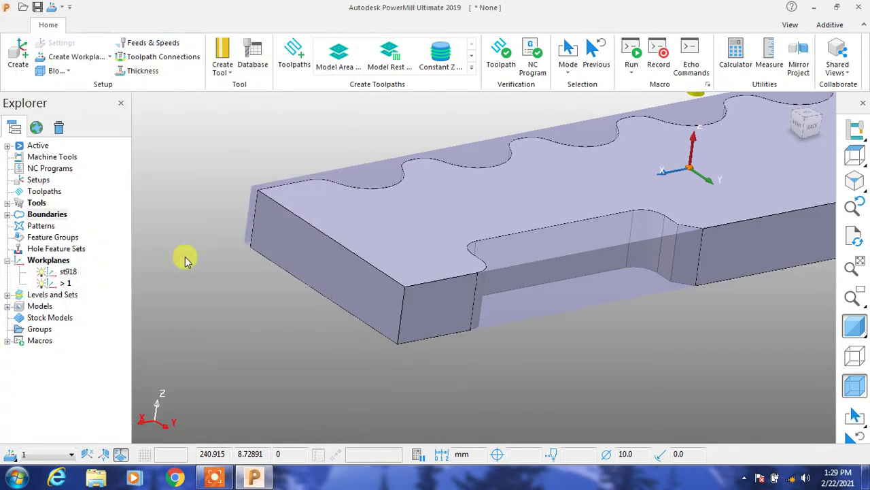
# Step: Trace the side pocket's end edge, floor edge and fillets as one composite curve
pyautogui.click(684, 286)
pyautogui.scroll(3, 700, 284)
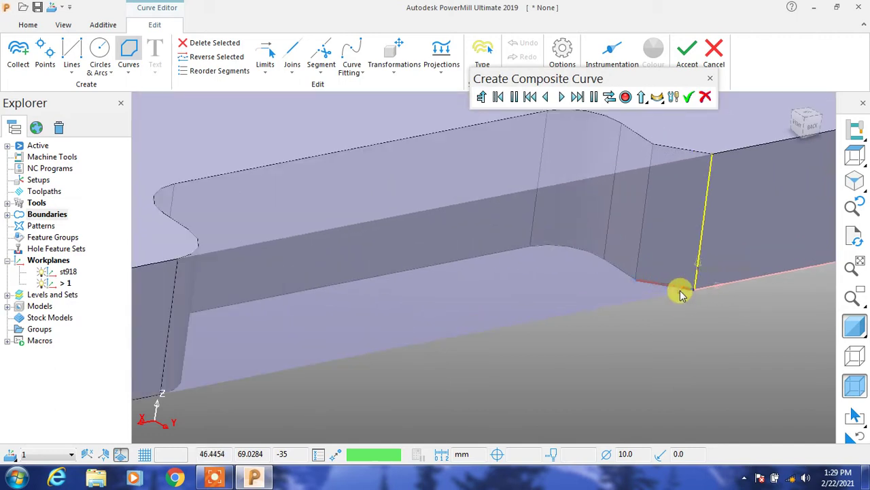
pyautogui.click(610, 99)
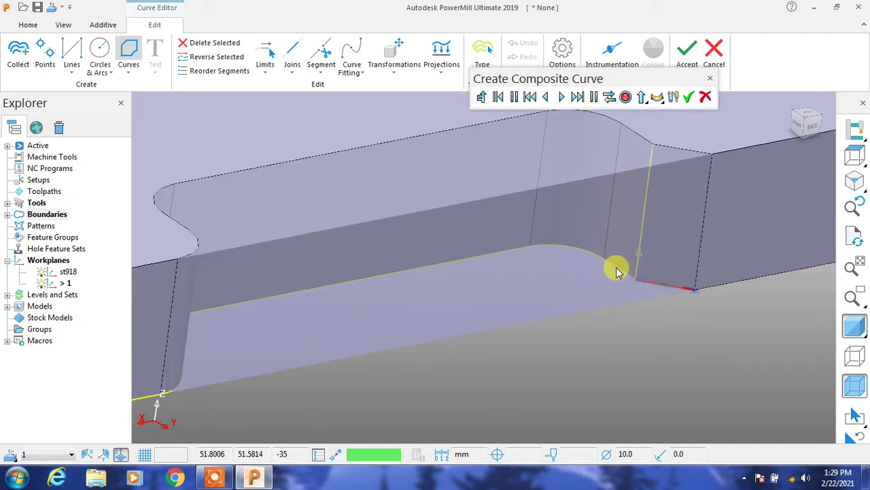
pyautogui.click(578, 250)
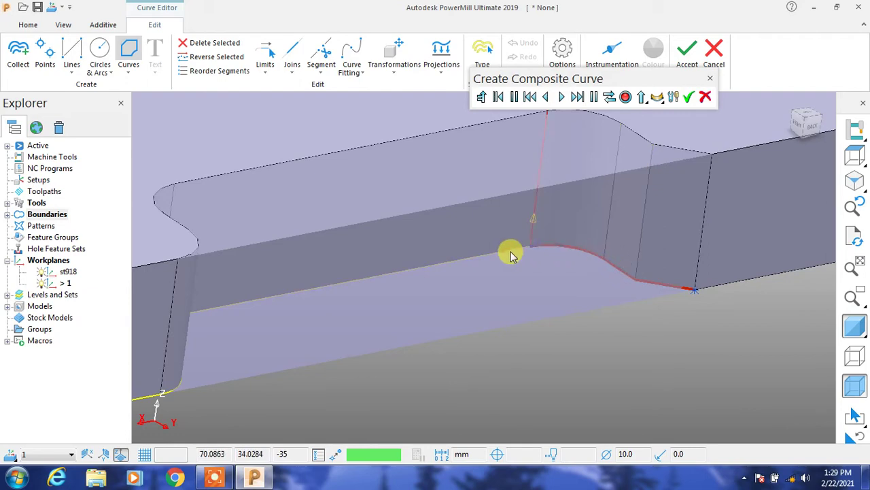
pyautogui.scroll(-2, 562, 292)
pyautogui.scroll(-2, 591, 336)
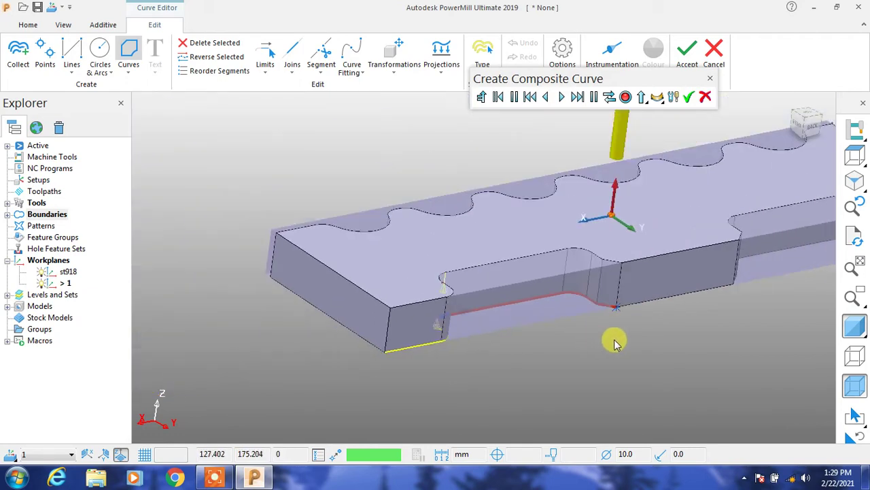
pyautogui.moveTo(614, 344)
pyautogui.mouseDown(button='middle')
pyautogui.moveTo(535, 344)
pyautogui.moveTo(398, 365)
pyautogui.moveTo(360, 354)
pyautogui.mouseUp(button='middle')
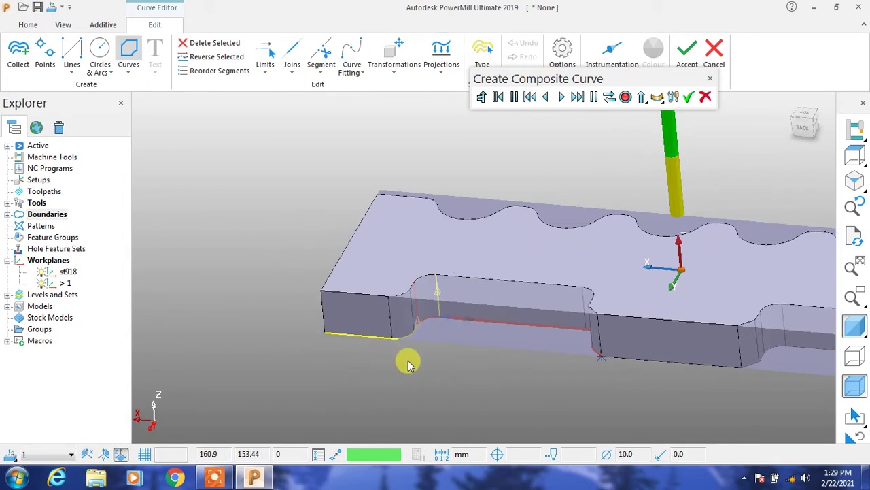
pyautogui.scroll(2, 408, 364)
pyautogui.scroll(1, 416, 362)
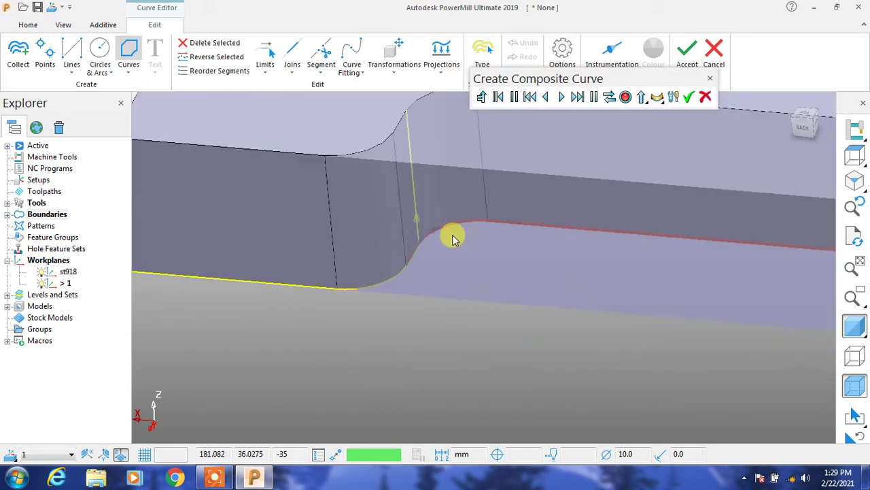
pyautogui.click(413, 263)
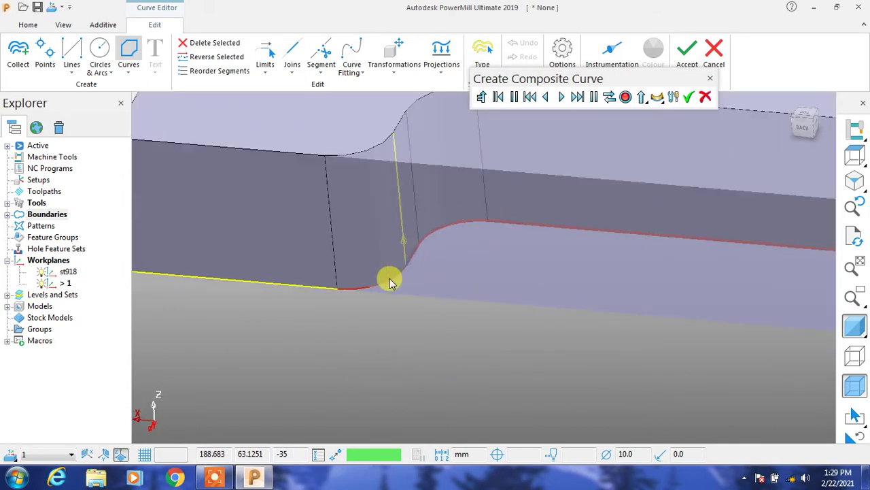
pyautogui.click(391, 282)
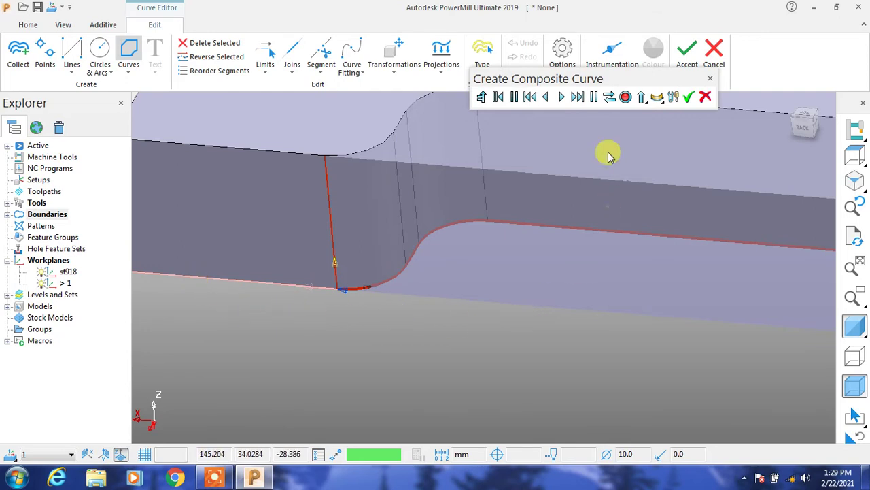
pyautogui.click(689, 99)
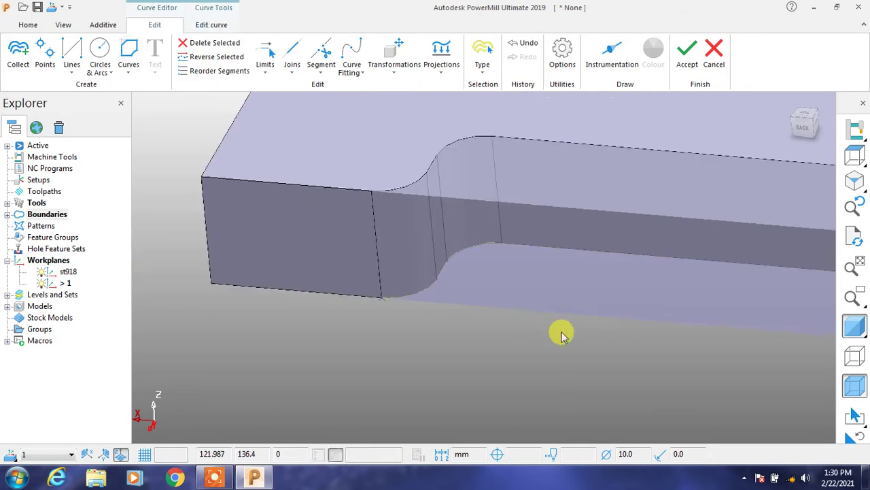
# Step: Accept the curve, leave the Curve Editor, and accept boundary 1
pyautogui.click(685, 63)
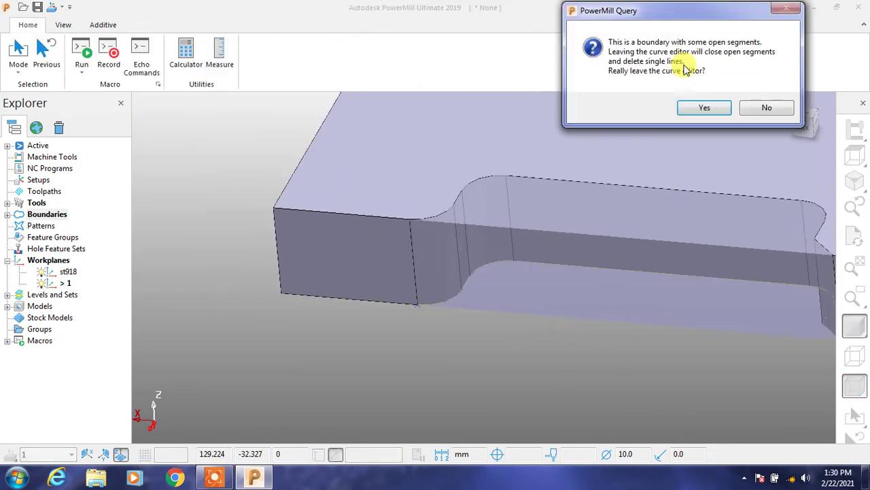
pyautogui.click(697, 110)
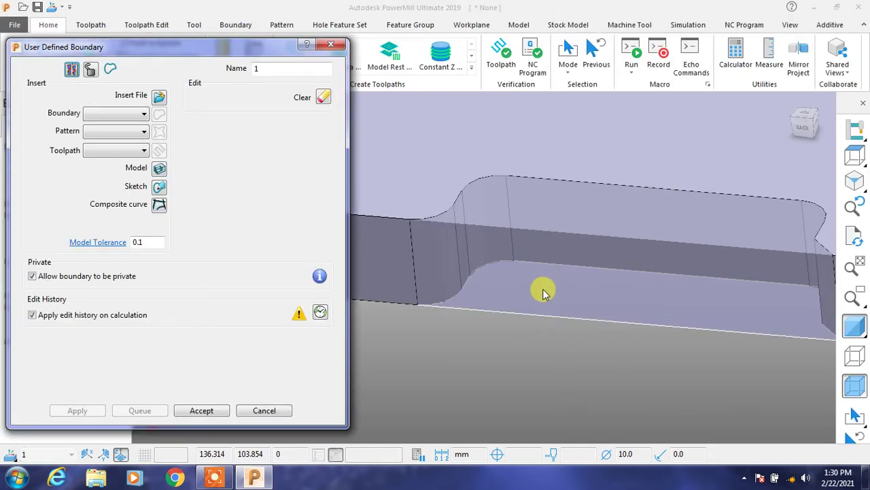
pyautogui.click(202, 411)
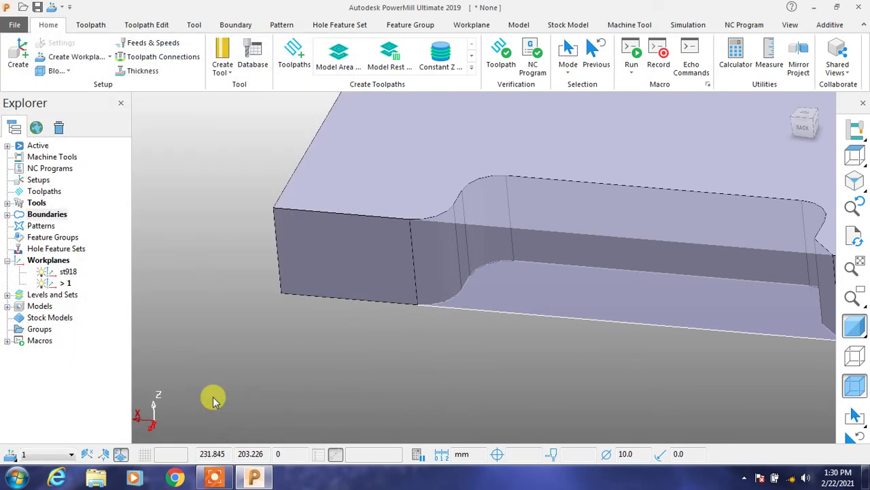
pyautogui.scroll(-3, 418, 367)
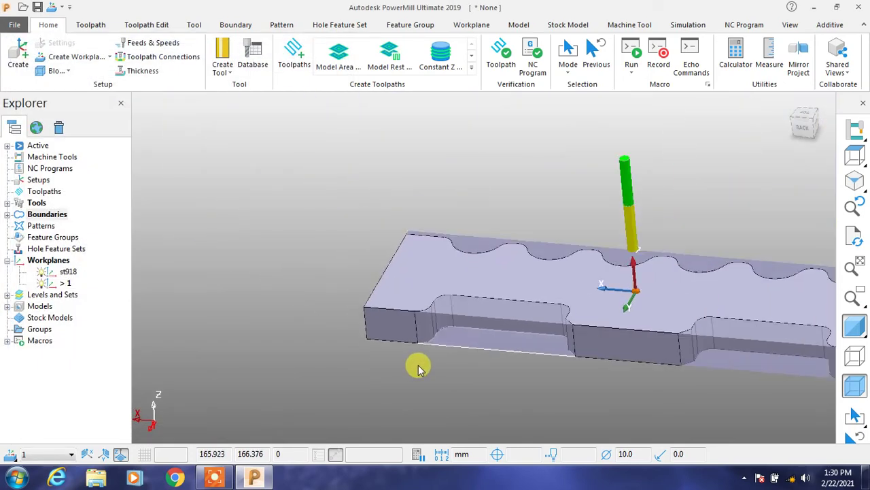
pyautogui.scroll(3, 767, 400)
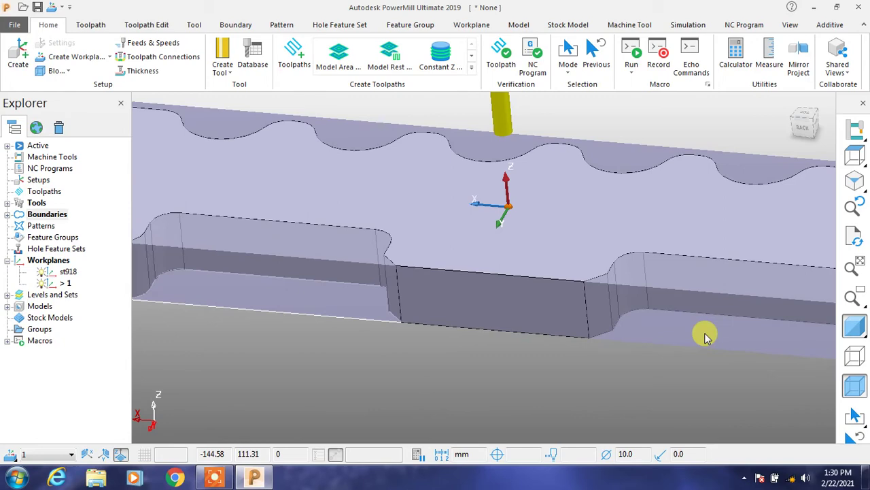
pyautogui.scroll(-2, 704, 337)
pyautogui.scroll(2, 637, 197)
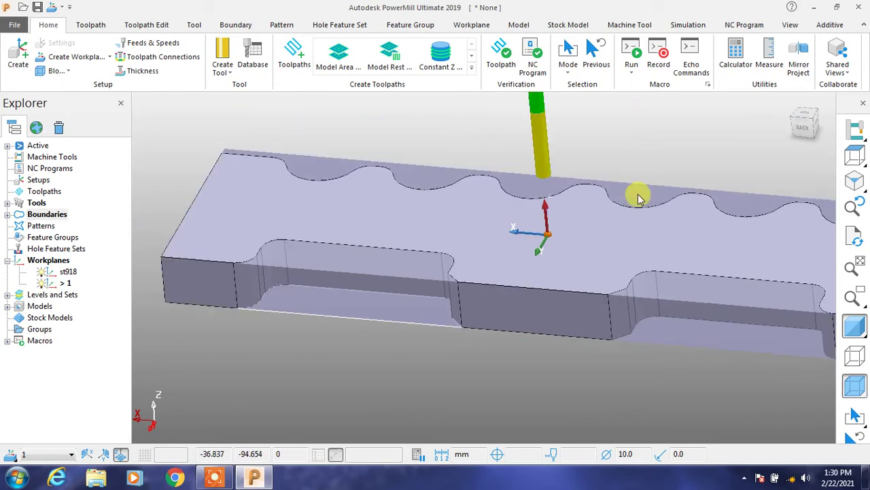
pyautogui.moveTo(361, 349)
pyautogui.mouseDown(button='middle')
pyautogui.moveTo(305, 347)
pyautogui.moveTo(325, 340)
pyautogui.mouseUp(button='middle')
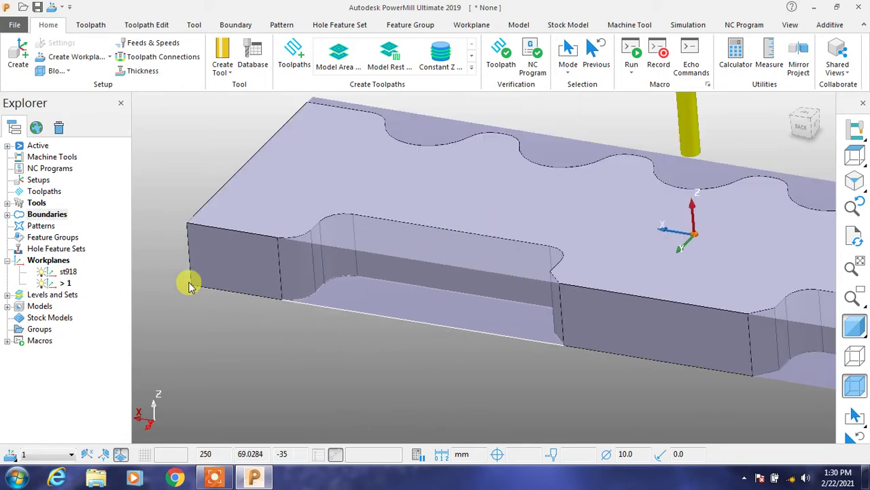
pyautogui.scroll(1, 189, 284)
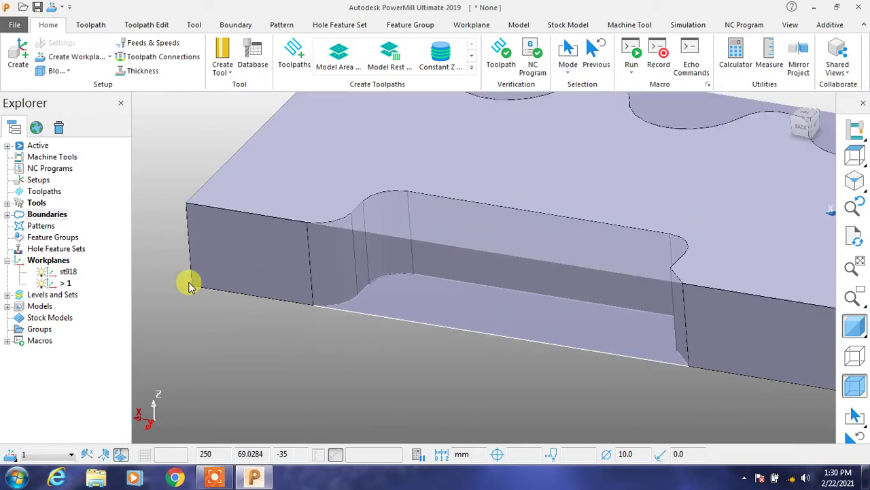
# Step: Start a new 3D Area Clearance Model Profile toolpath from the Strategy Selector
pyautogui.click(291, 56)
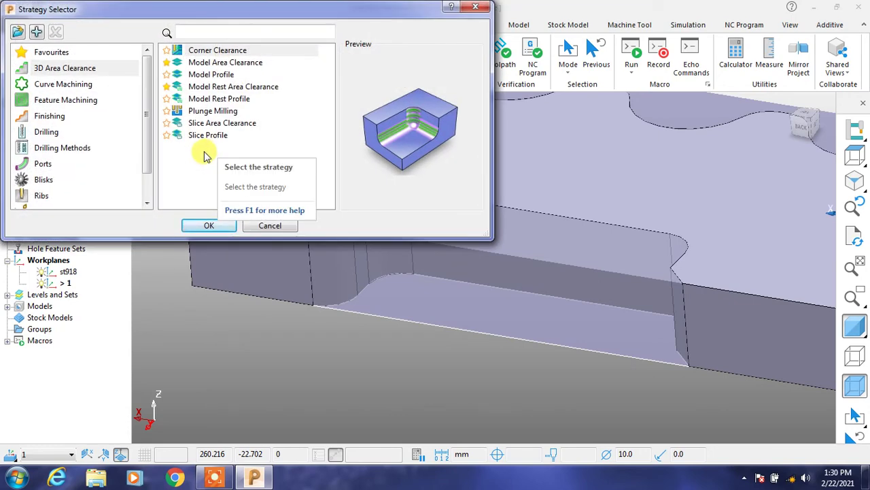
pyautogui.click(207, 75)
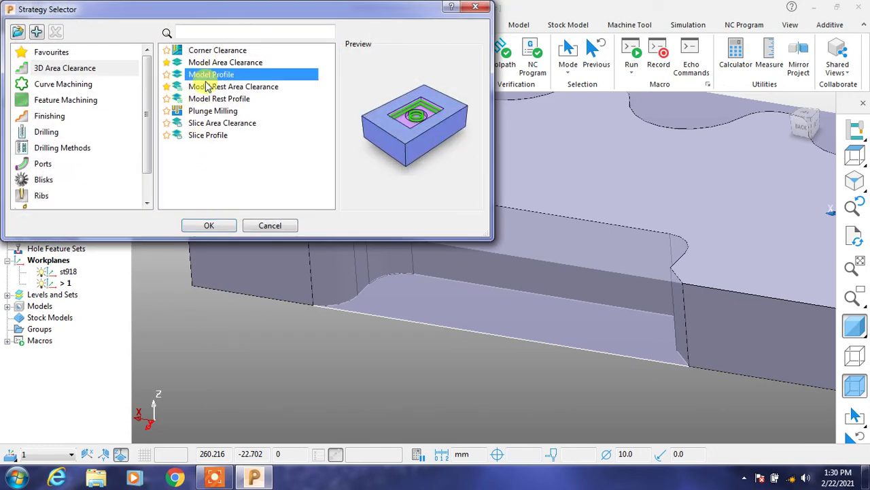
pyautogui.click(202, 226)
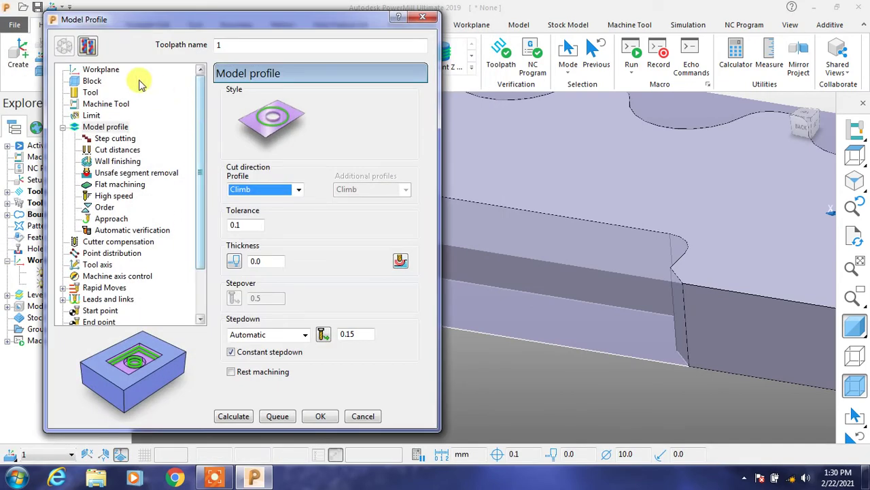
# Step: Limit the toolpath to boundary 1 with Keep inside trimming
pyautogui.click(109, 70)
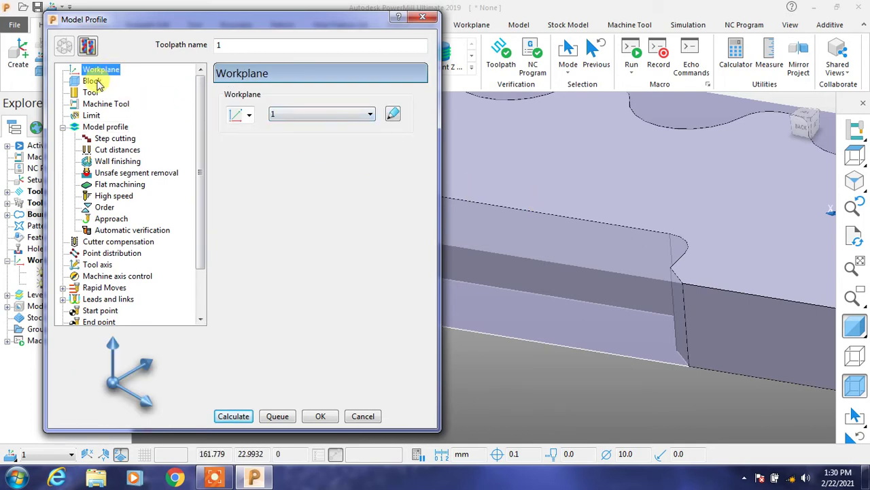
pyautogui.click(95, 81)
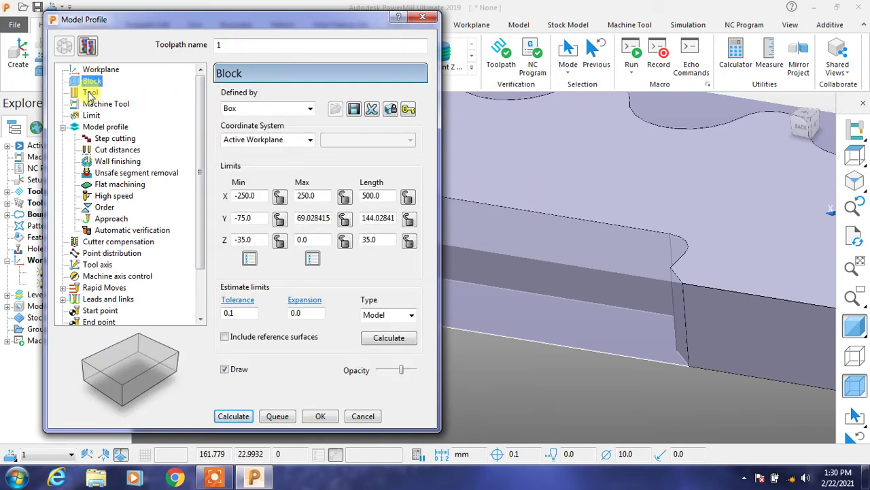
pyautogui.click(91, 93)
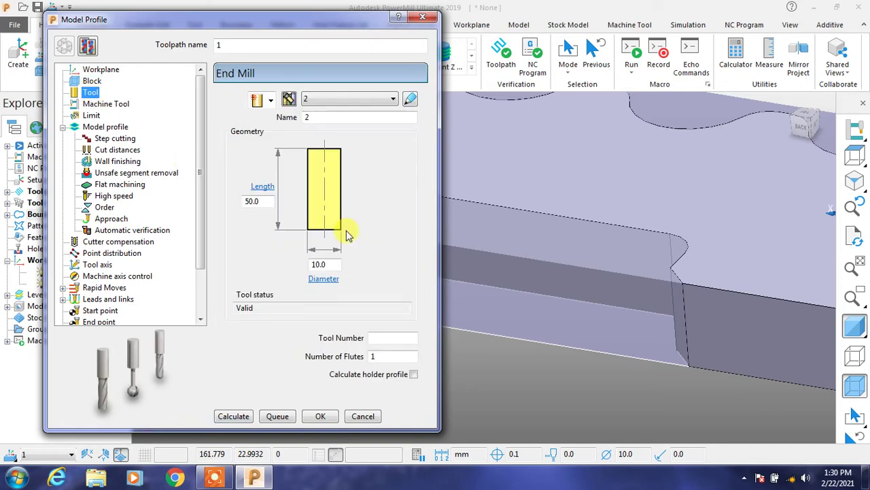
pyautogui.click(93, 116)
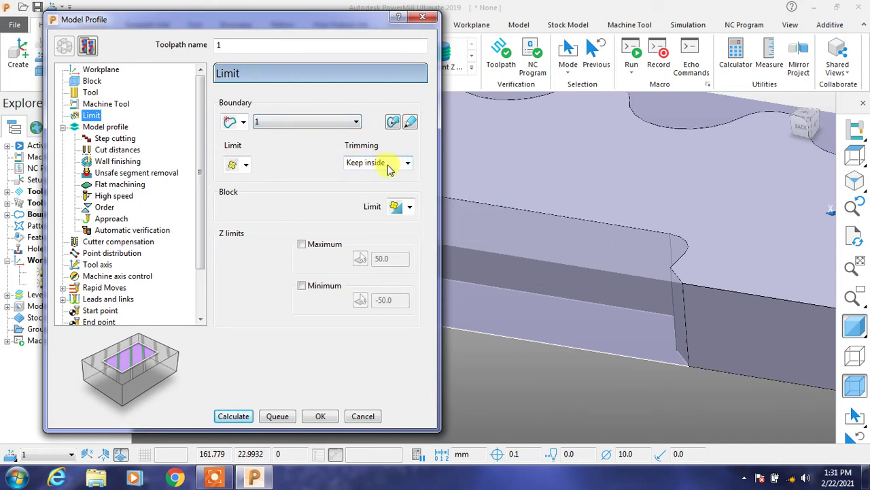
pyautogui.click(246, 165)
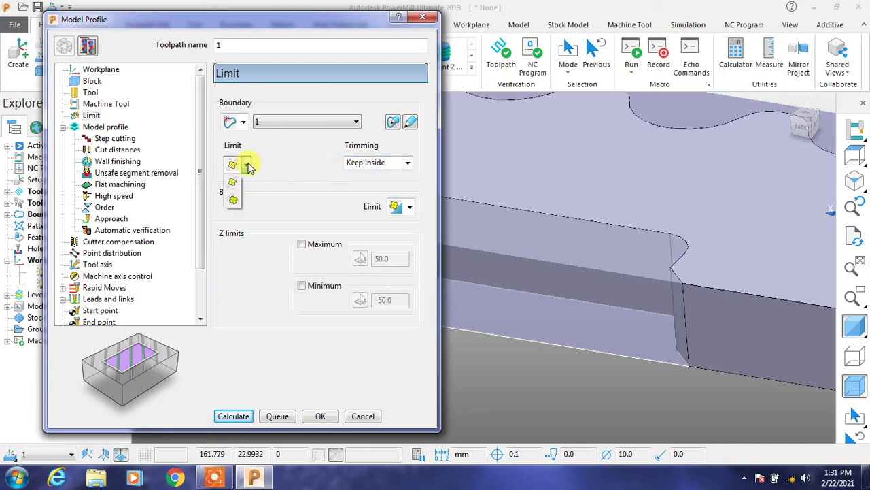
pyautogui.click(233, 198)
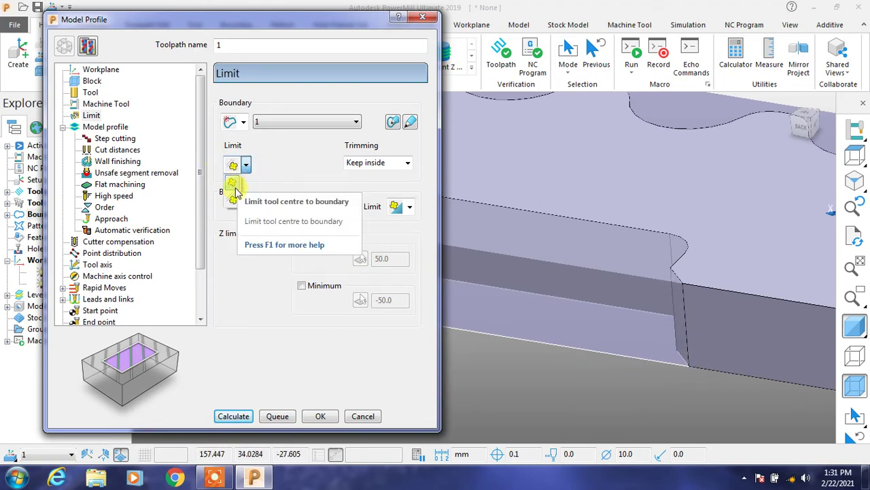
pyautogui.click(233, 200)
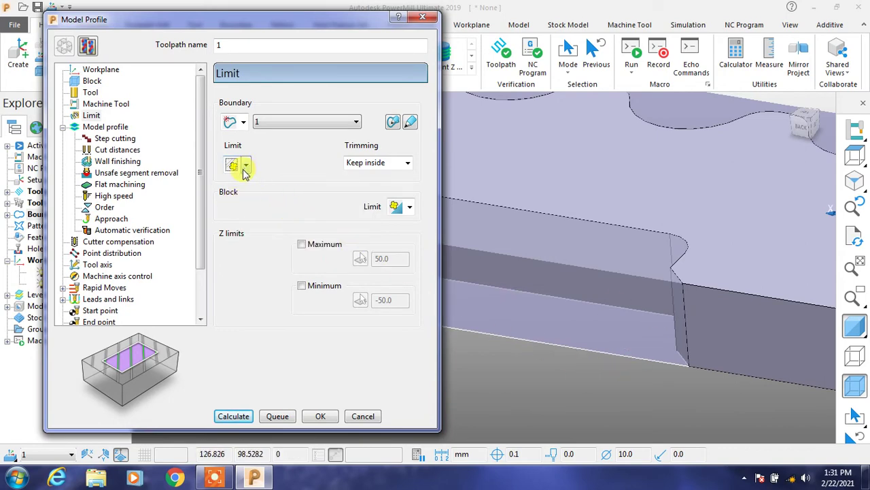
pyautogui.click(107, 129)
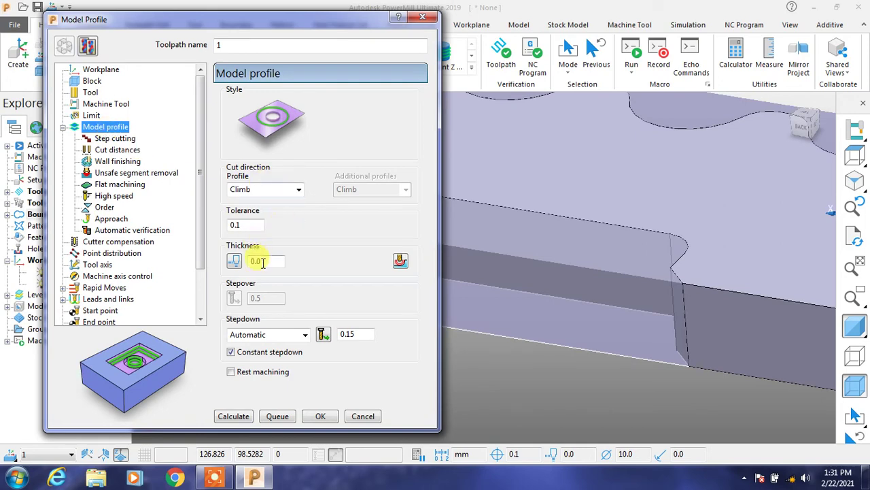
# Step: Change the stepdown from 0.15 to 1.0 and calculate the toolpath
pyautogui.moveTo(360, 334); pyautogui.dragTo(344, 340)
pyautogui.write('1')
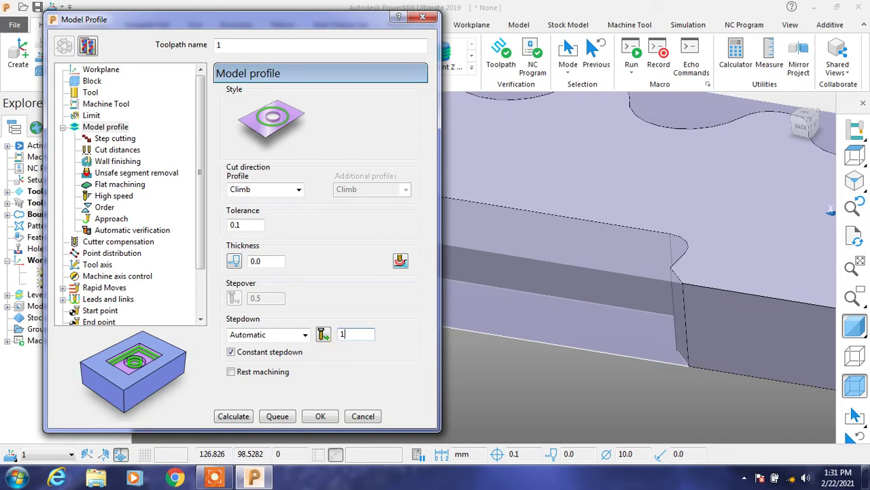
pyautogui.click(238, 419)
pyautogui.click(232, 418)
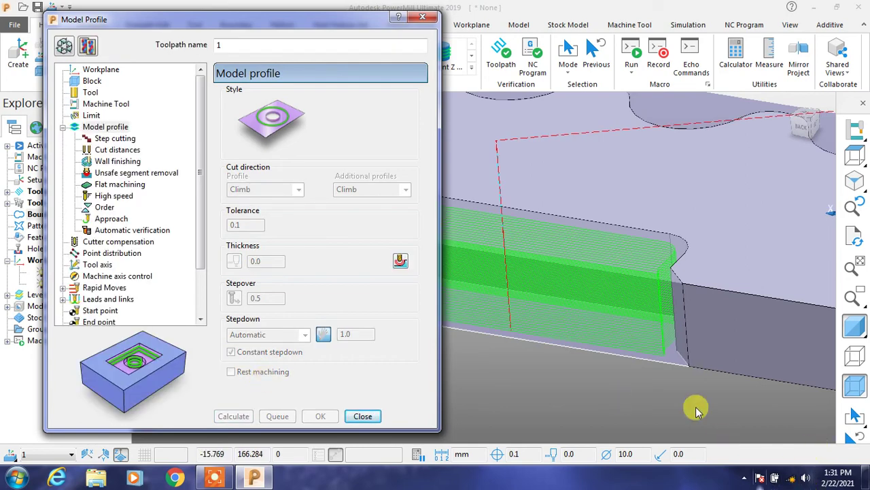
# Step: Inspect the side-pocket passes from several angles, then close the Model Profile dialog
pyautogui.moveTo(696, 407); pyautogui.dragTo(643, 353, button='middle')
pyautogui.scroll(-5, 643, 359)
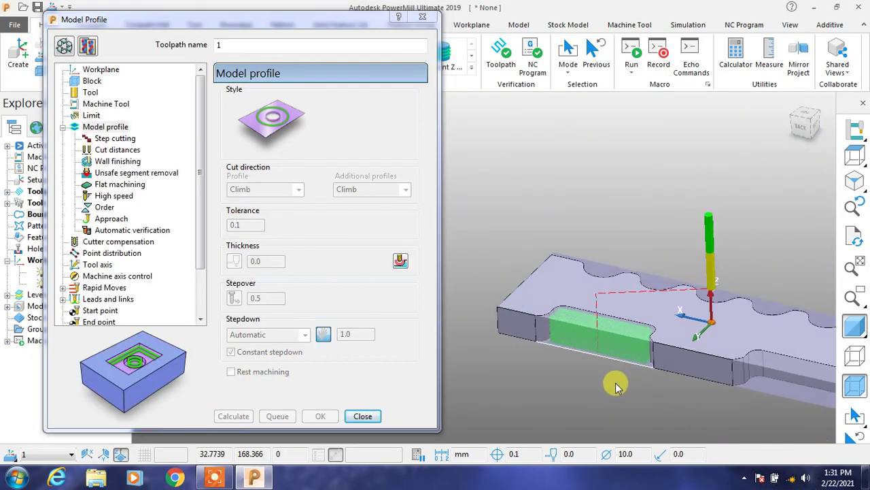
pyautogui.moveTo(640, 224)
pyautogui.mouseDown(button='middle')
pyautogui.moveTo(579, 334)
pyautogui.moveTo(594, 361)
pyautogui.moveTo(684, 311)
pyautogui.moveTo(593, 229)
pyautogui.moveTo(629, 248)
pyautogui.mouseUp(button='middle')
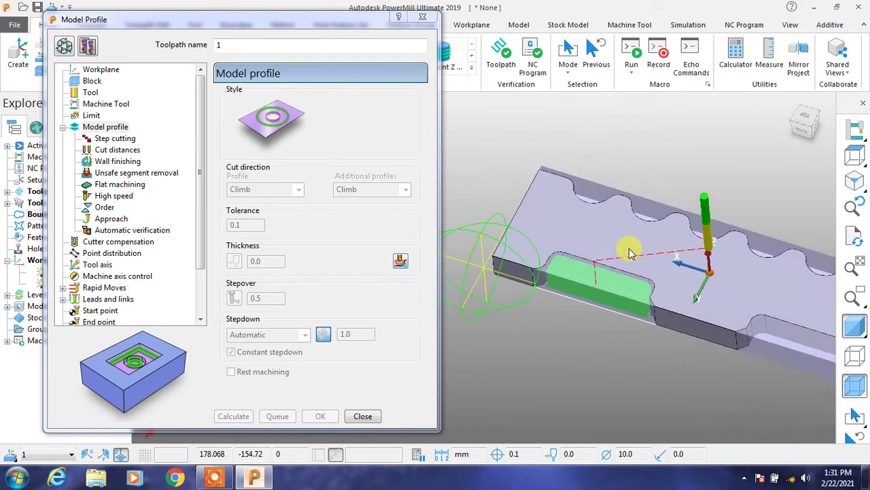
pyautogui.scroll(2, 640, 330)
pyautogui.scroll(2, 639, 326)
pyautogui.scroll(-3, 632, 337)
pyautogui.moveTo(625, 346)
pyautogui.mouseDown(button='middle')
pyautogui.moveTo(618, 345)
pyautogui.moveTo(621, 365)
pyautogui.mouseUp(button='middle')
pyautogui.scroll(3, 625, 277)
pyautogui.moveTo(624, 278)
pyautogui.mouseDown(button='middle')
pyautogui.moveTo(577, 292)
pyautogui.moveTo(659, 175)
pyautogui.moveTo(618, 171)
pyautogui.moveTo(603, 214)
pyautogui.moveTo(676, 192)
pyautogui.mouseUp(button='middle')
pyautogui.scroll(2, 658, 175)
pyautogui.scroll(-2, 658, 175)
pyautogui.scroll(2, 639, 165)
pyautogui.scroll(2, 605, 175)
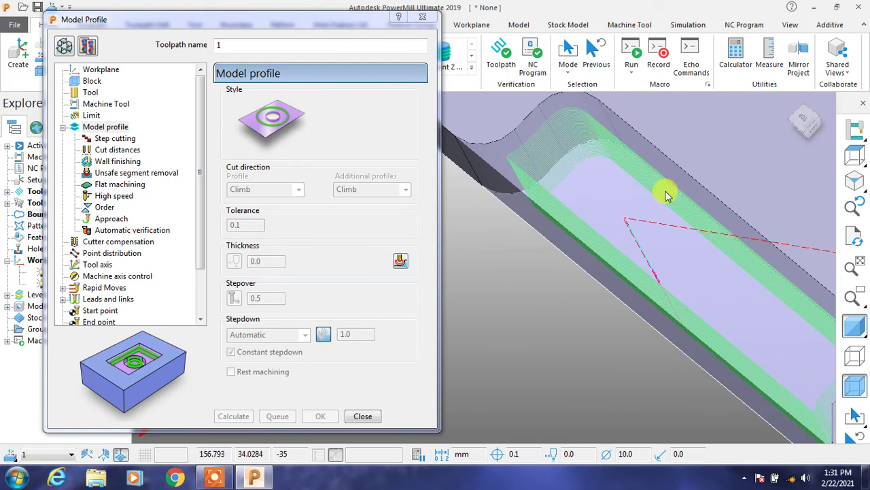
pyautogui.scroll(-2, 637, 206)
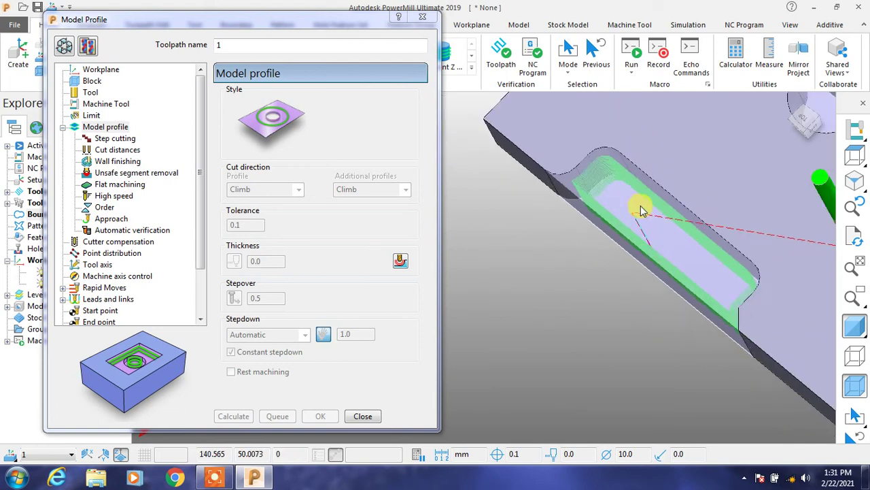
pyautogui.scroll(-3, 639, 224)
pyautogui.moveTo(671, 228); pyautogui.dragTo(524, 152, button='middle')
pyautogui.scroll(1, 544, 197)
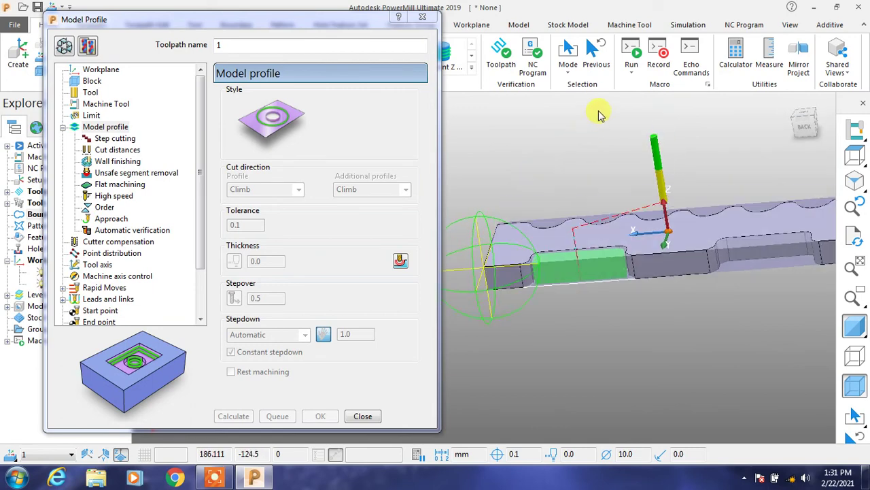
pyautogui.scroll(3, 591, 272)
pyautogui.scroll(2, 626, 314)
pyautogui.scroll(2, 623, 327)
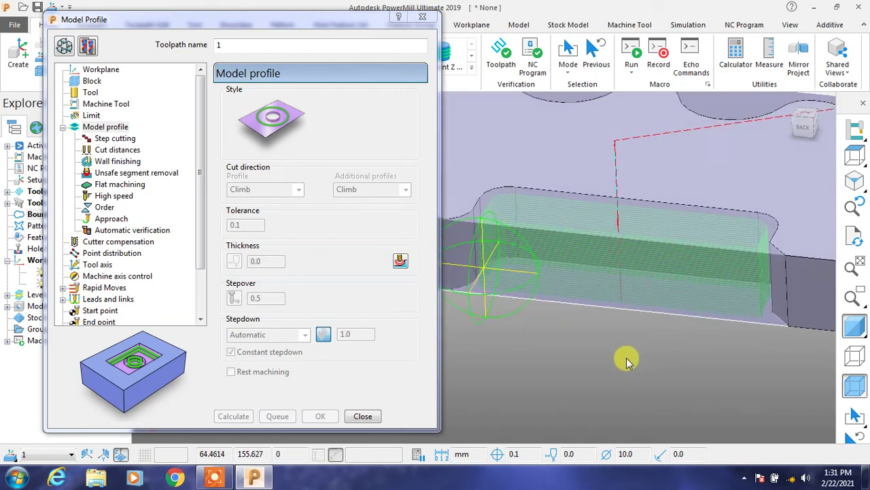
pyautogui.click(362, 416)
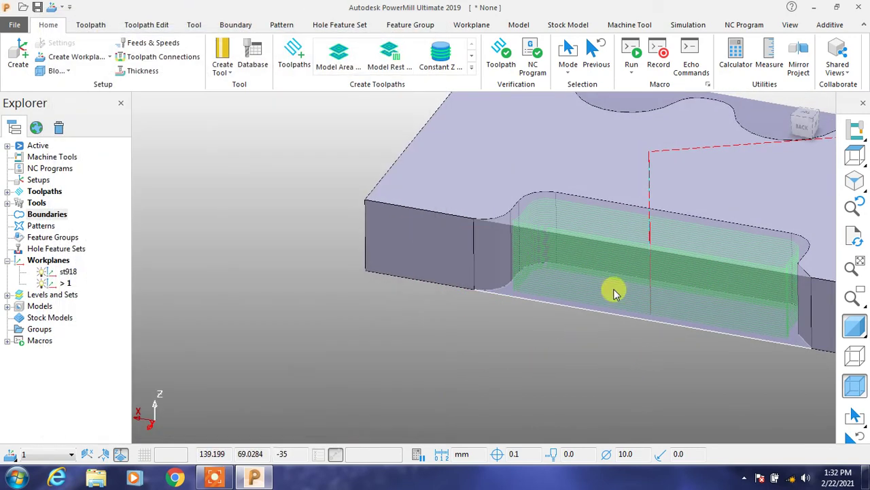
# Step: Select toolpath 1 in the Simulation tab, set the Back view, and play it
pyautogui.click(688, 26)
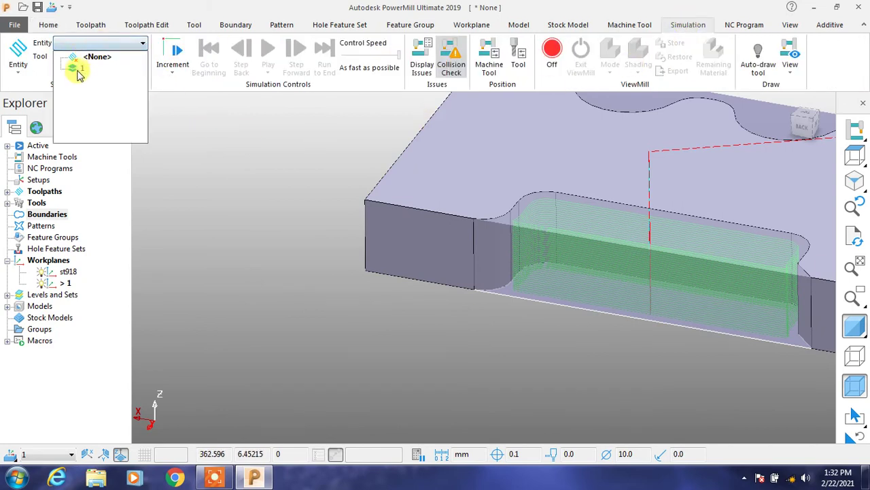
pyautogui.click(76, 68)
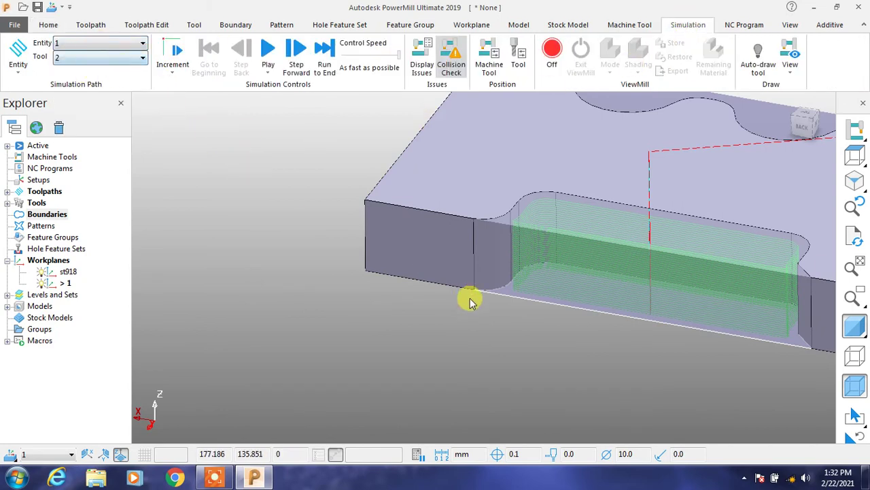
pyautogui.click(804, 128)
pyautogui.click(804, 128)
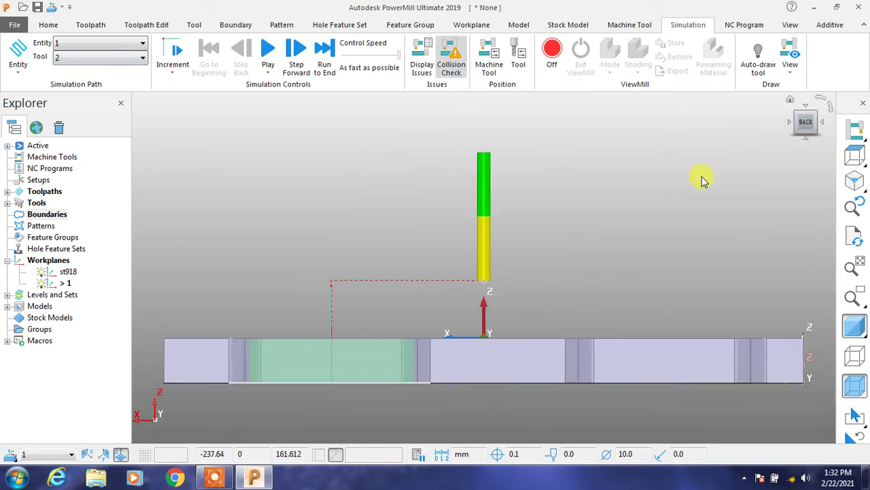
pyautogui.click(267, 52)
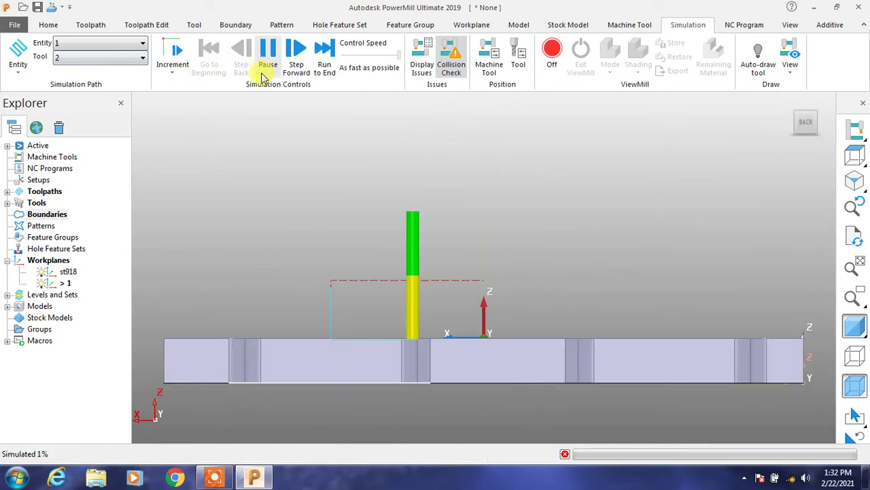
# Step: Watch the simulation run from the top view and then the back view
pyautogui.scroll(3, 257, 396)
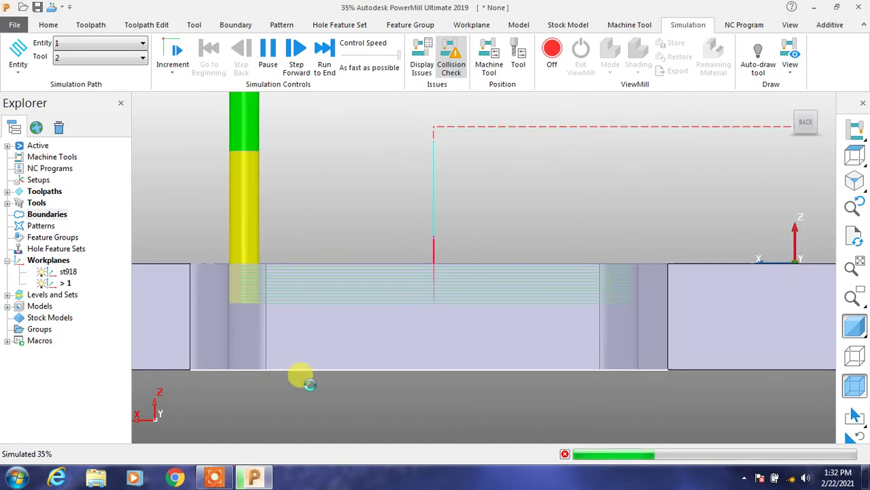
pyautogui.click(803, 104)
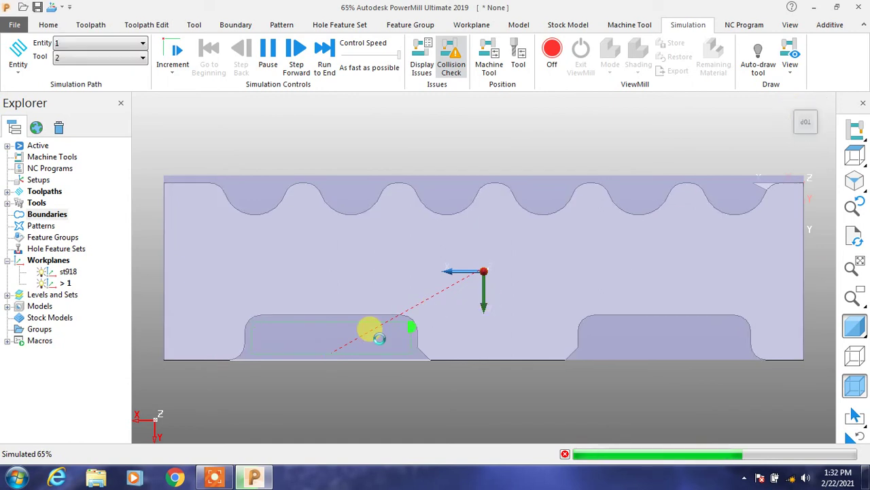
pyautogui.scroll(3, 229, 355)
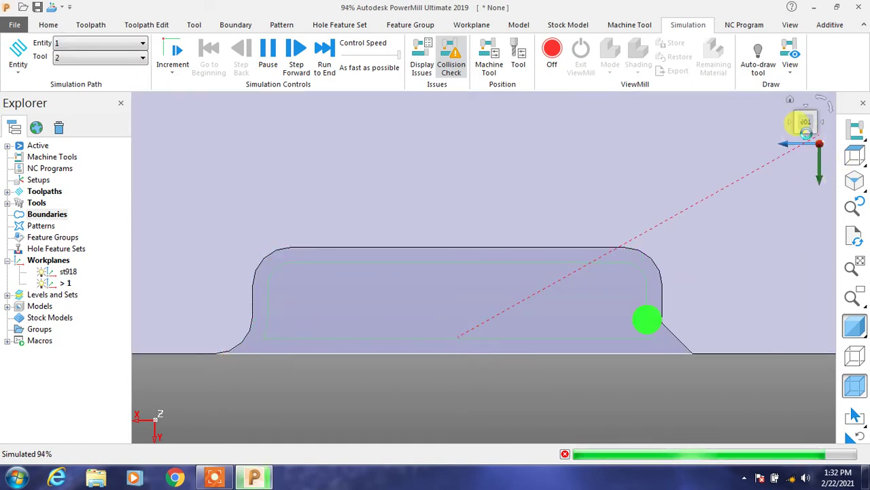
pyautogui.click(801, 119)
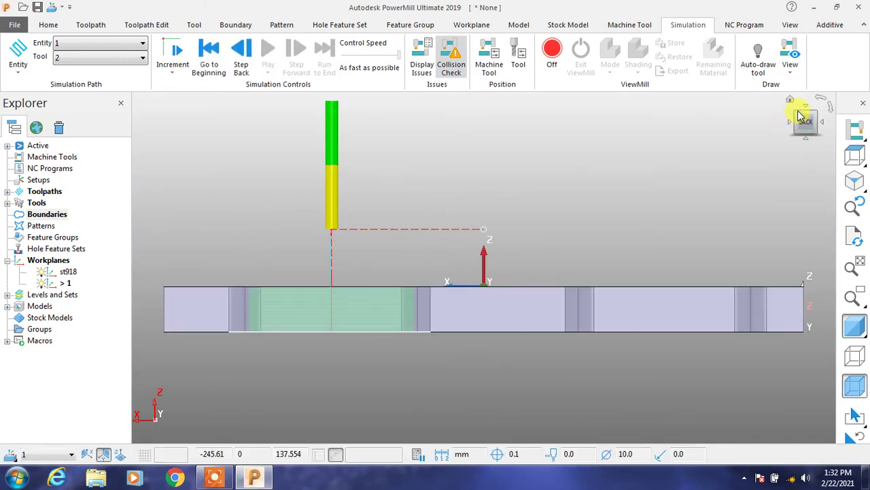
pyautogui.click(797, 115)
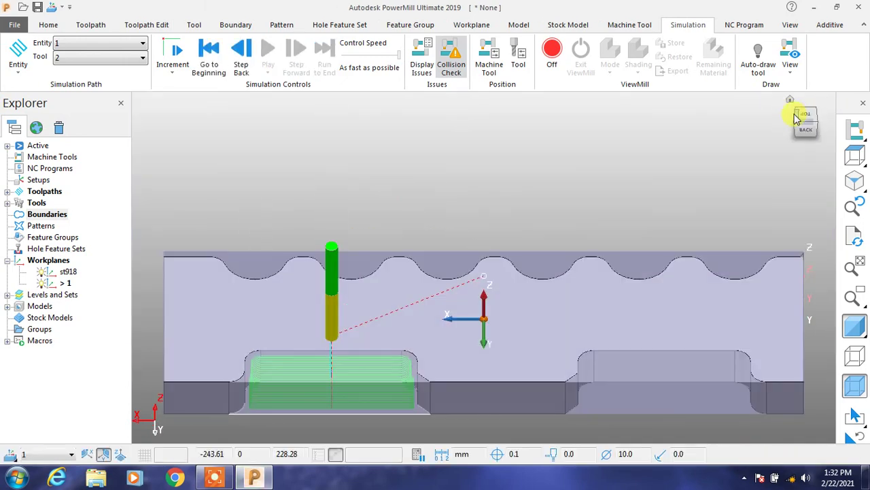
pyautogui.click(797, 124)
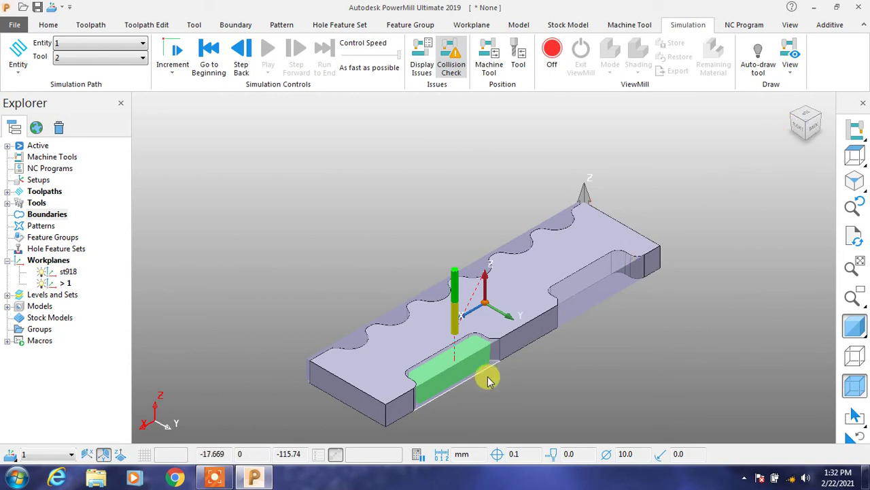
pyautogui.scroll(2, 428, 406)
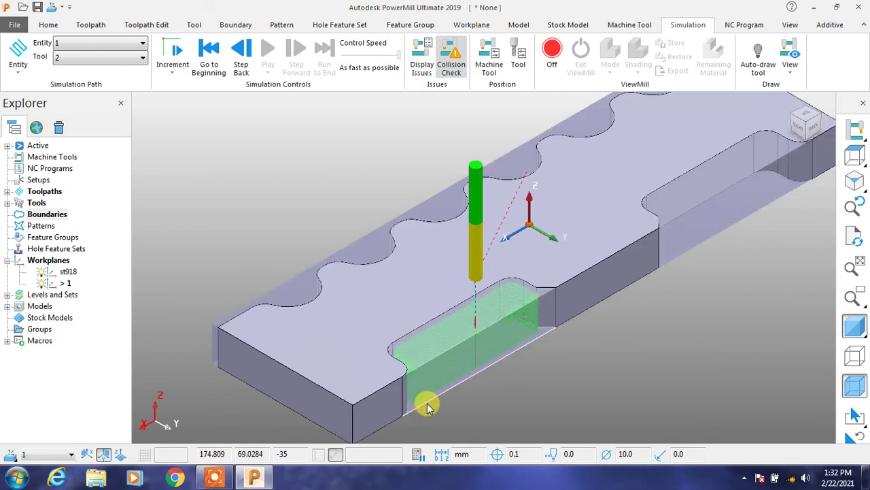